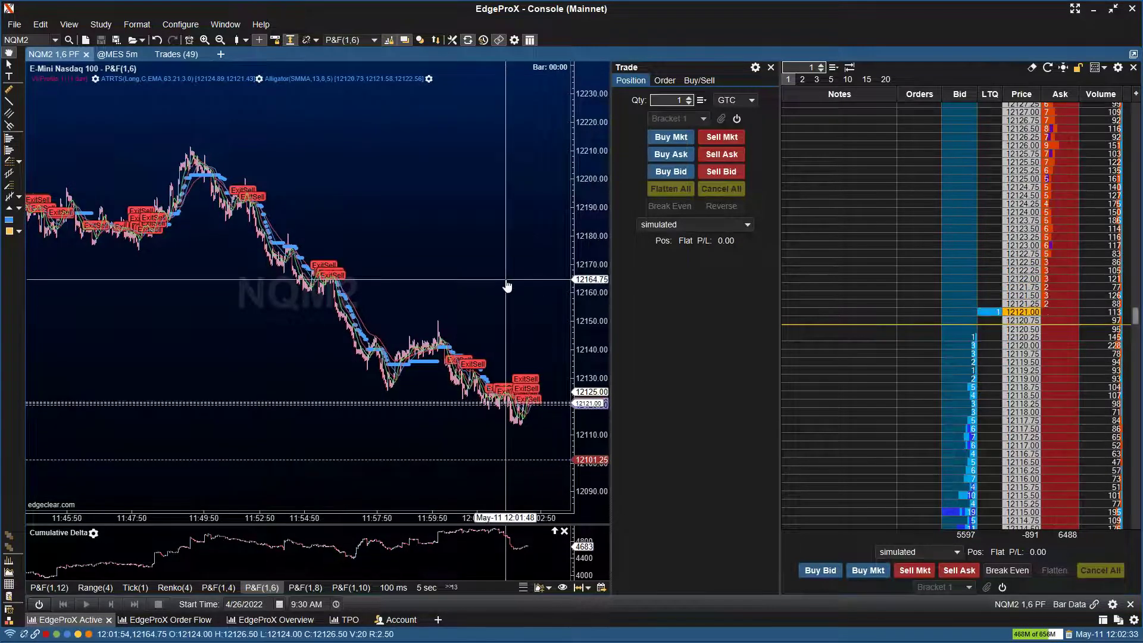
Close the Trade panel, reopen it from the View menu and the toolbar, and leave it closed.
{"action": "left_click", "coordinate": [771, 67]}
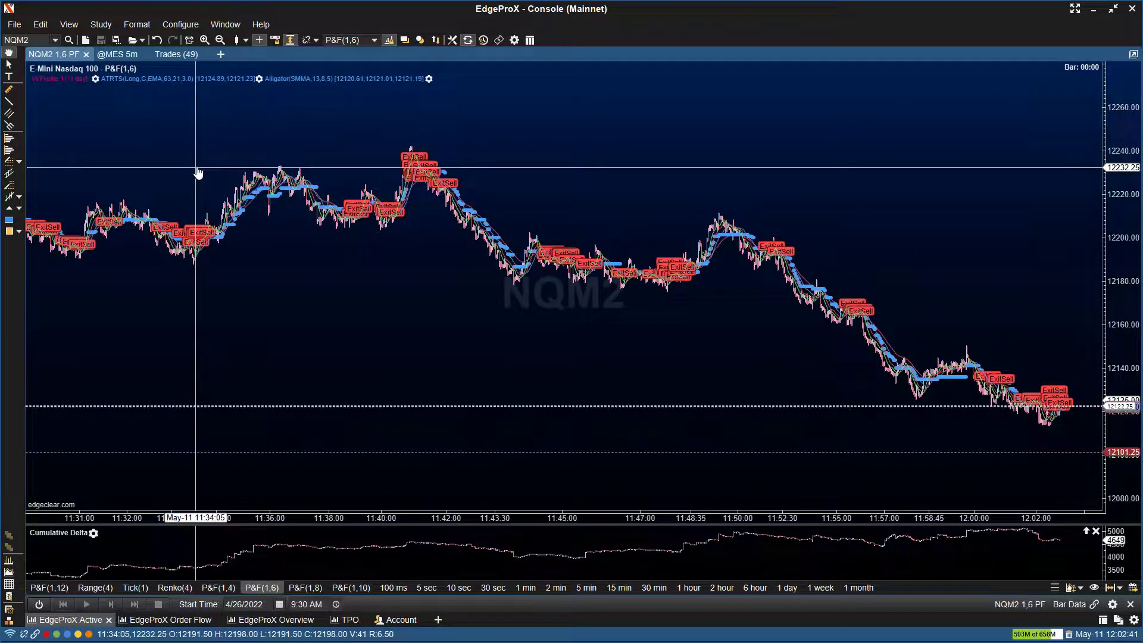
{"action": "left_click", "coordinate": [69, 24]}
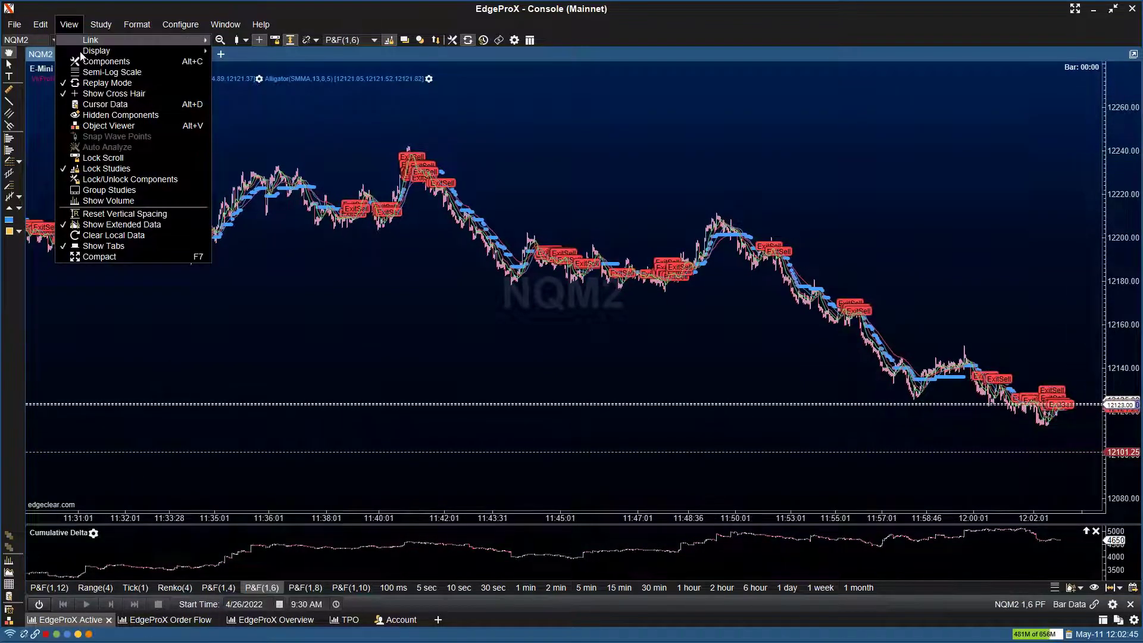
{"action": "mouse_move", "coordinate": [109, 54]}
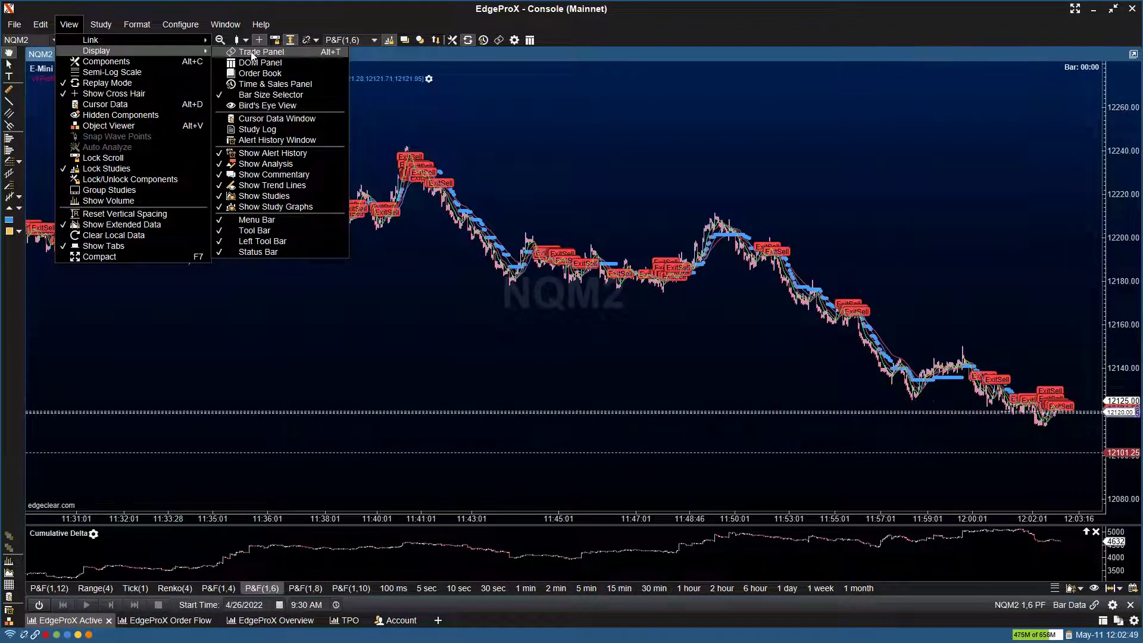
{"action": "left_click", "coordinate": [251, 54]}
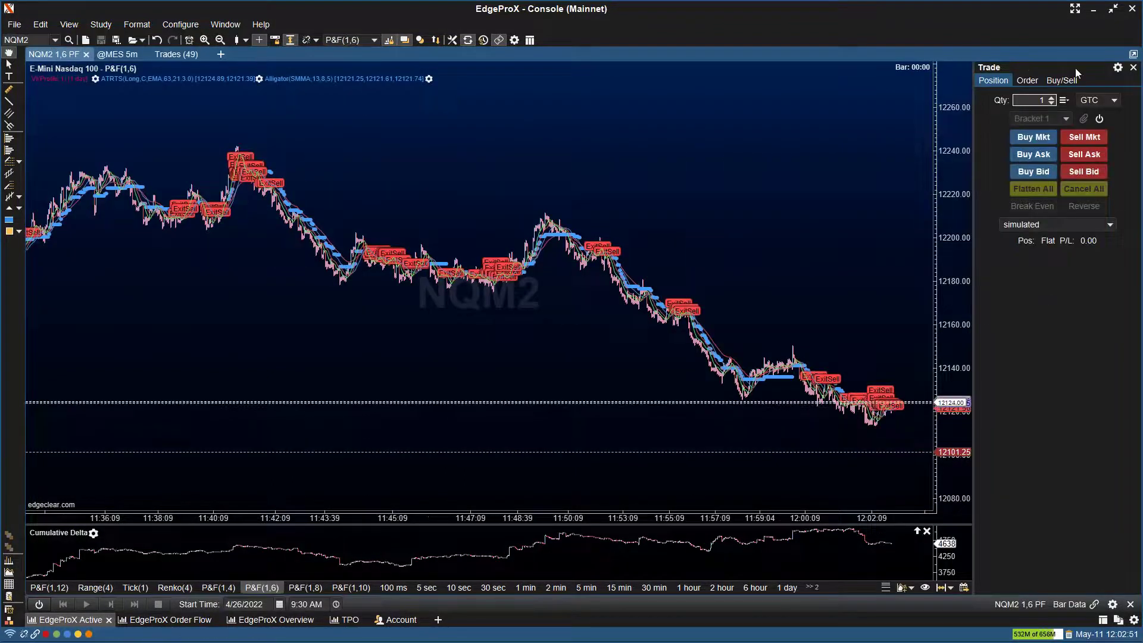
{"action": "left_click", "coordinate": [1133, 67]}
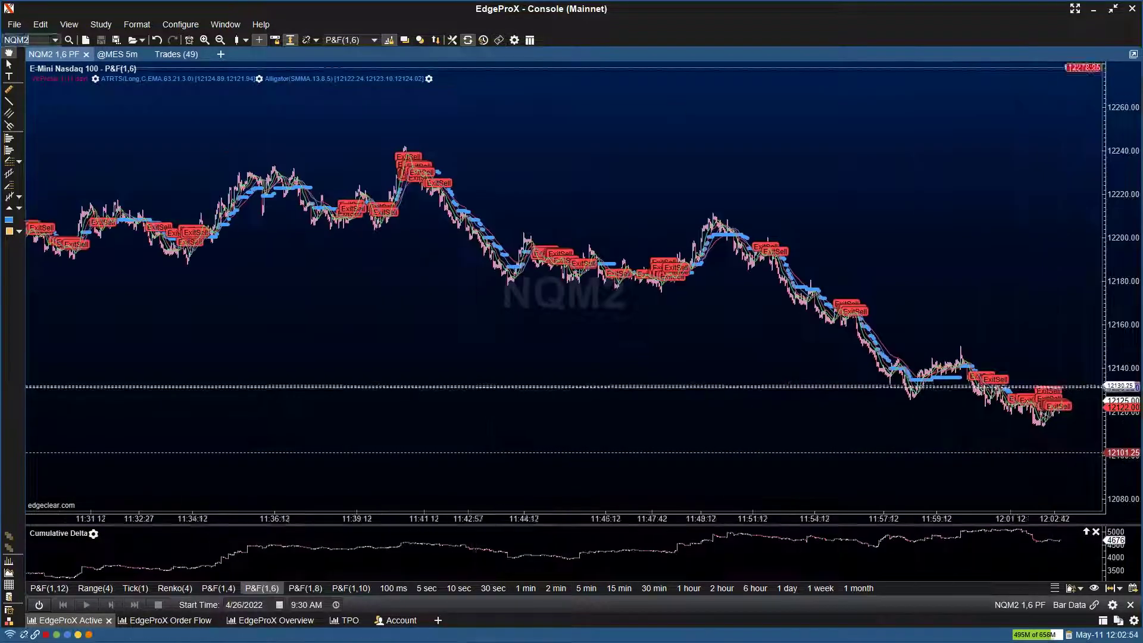
{"action": "left_click", "coordinate": [499, 40]}
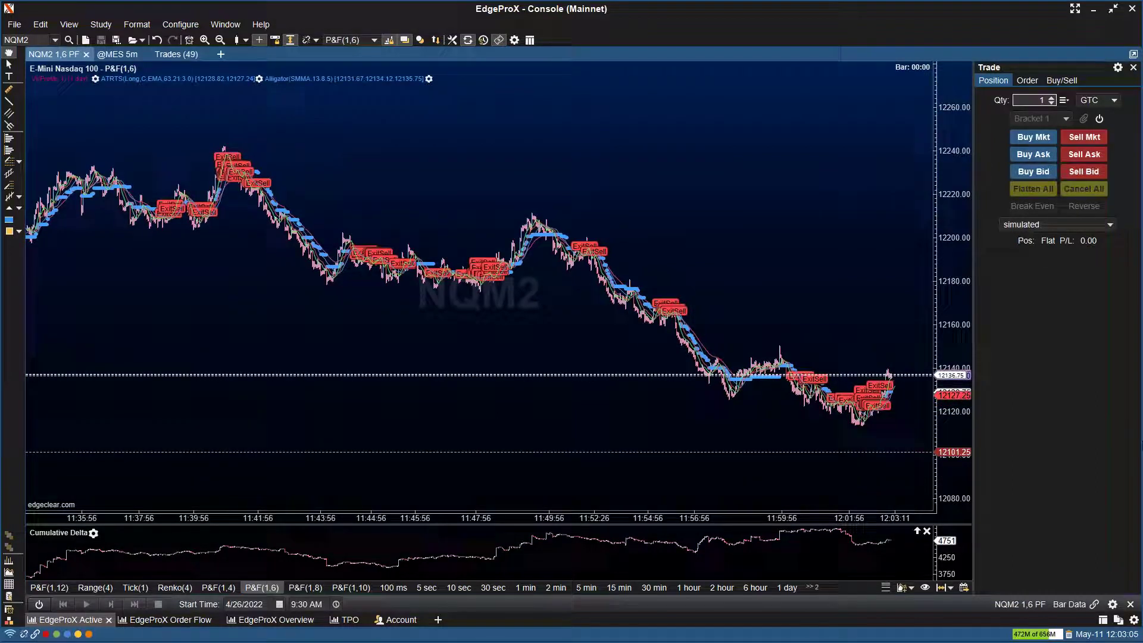
{"action": "left_click", "coordinate": [1133, 68]}
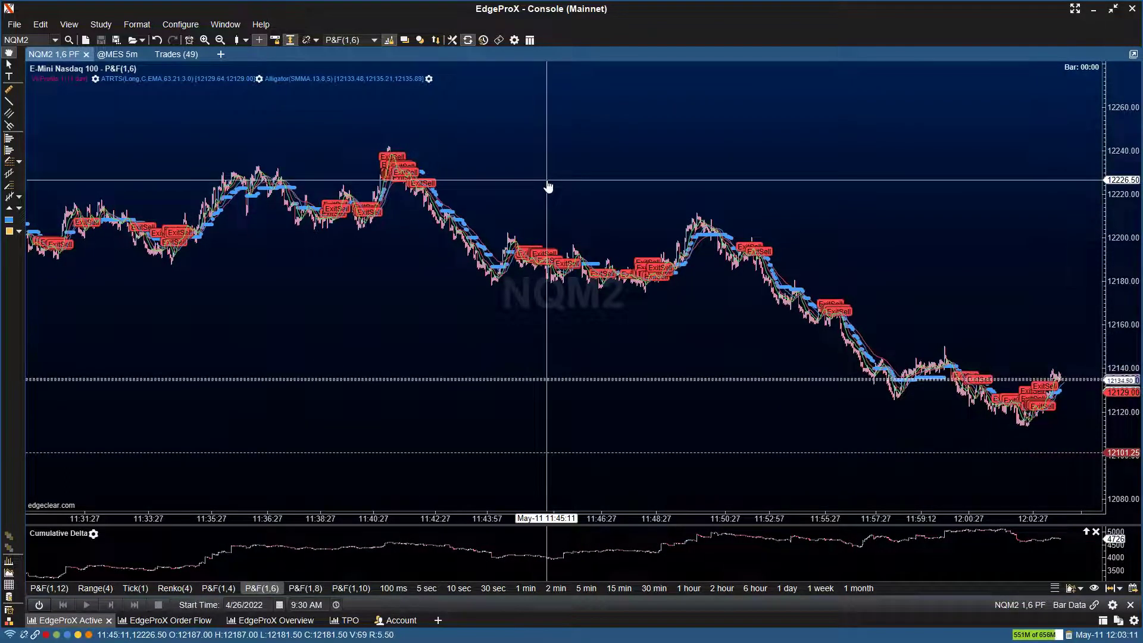
Dismiss the All Studies list, dock the Trade panel beside the NQM2 chart, and widen it.
{"action": "key", "text": "ctrl+a"}
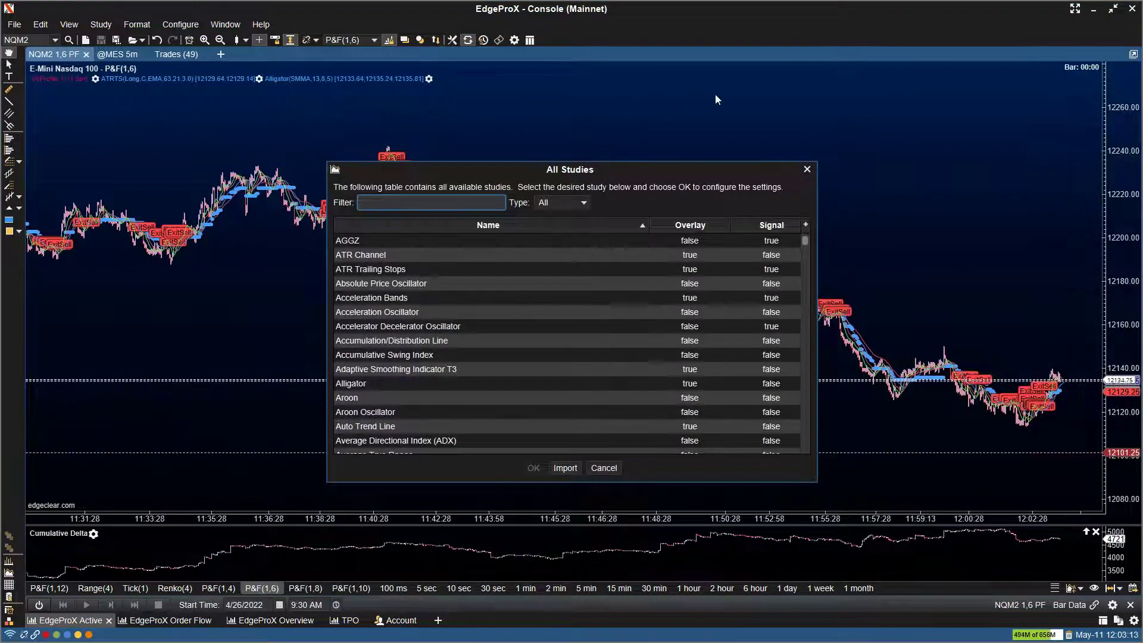
{"action": "left_click", "coordinate": [806, 169]}
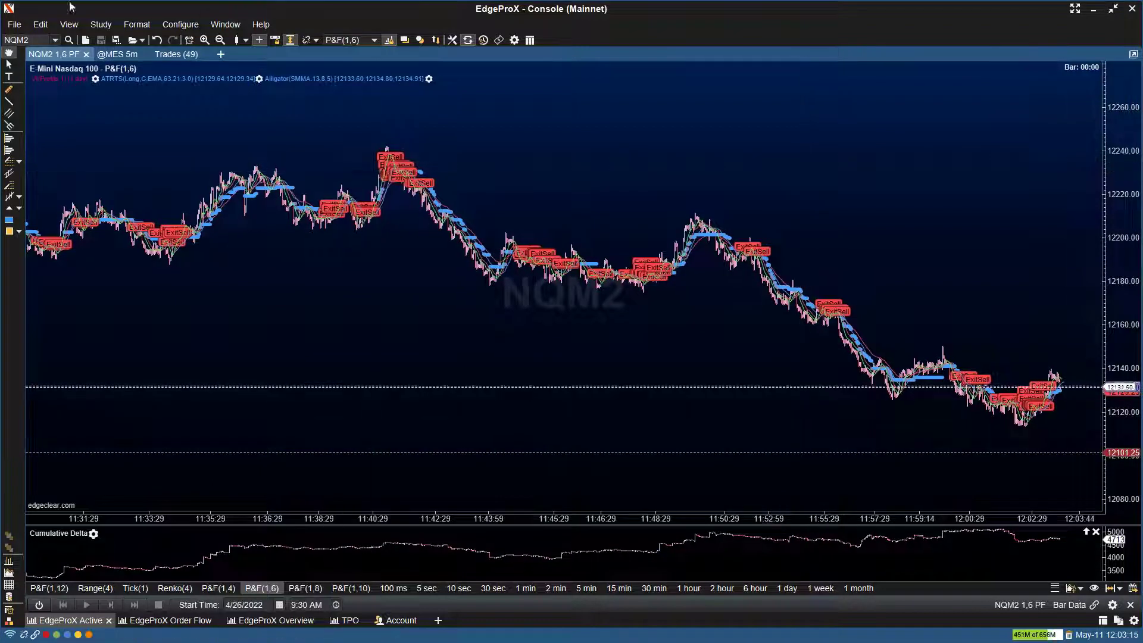
{"action": "left_click", "coordinate": [69, 25]}
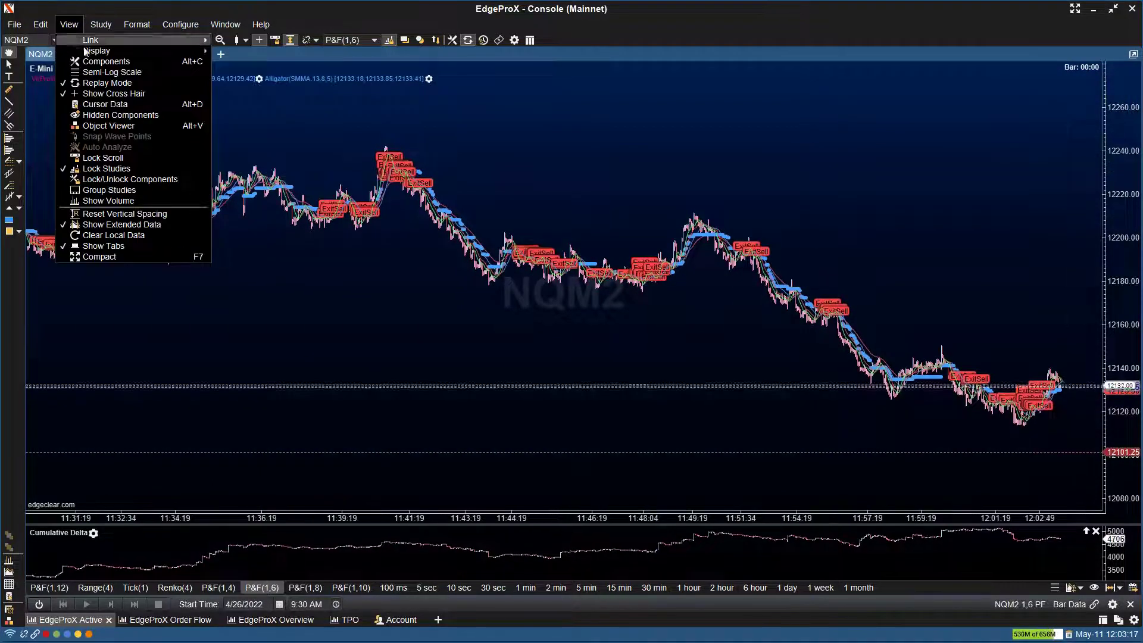
{"action": "mouse_move", "coordinate": [85, 52]}
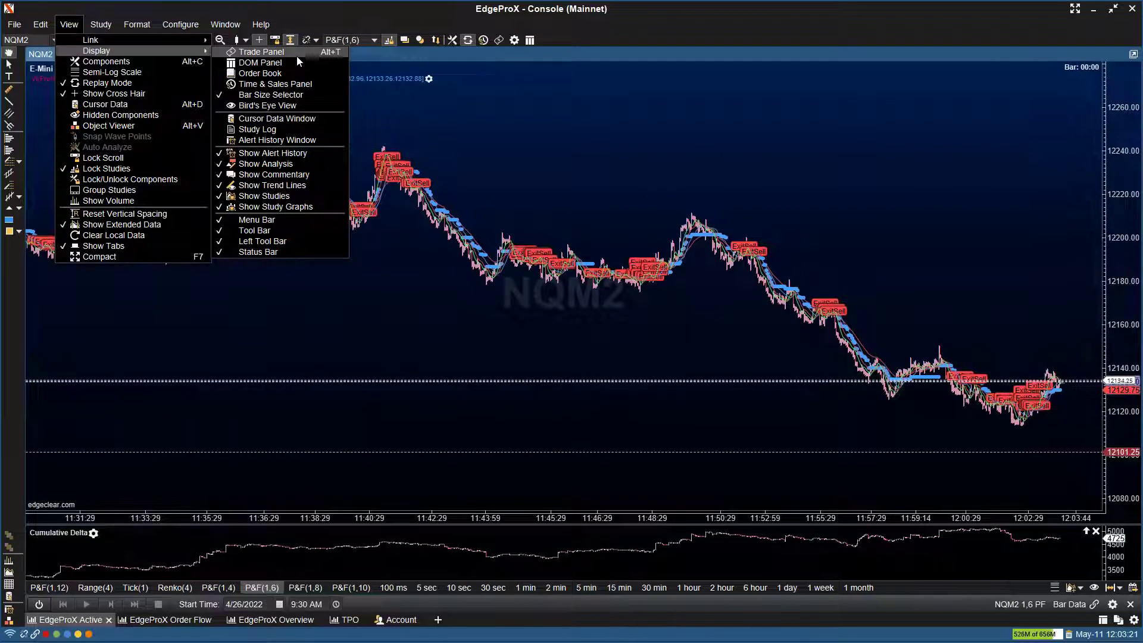
{"action": "left_click", "coordinate": [666, 15]}
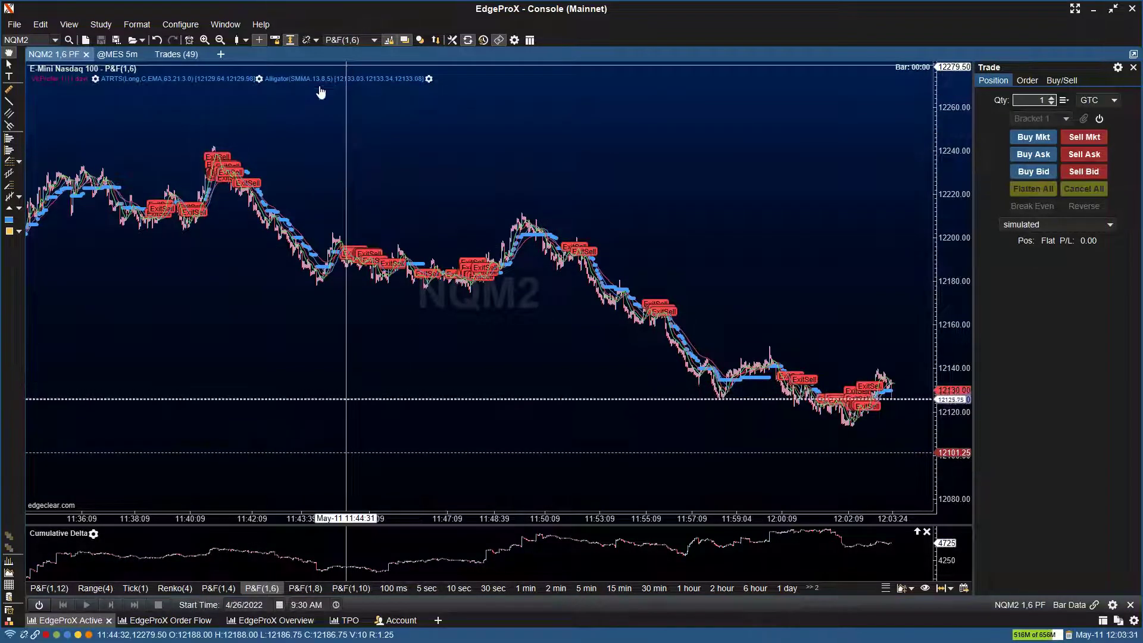
{"action": "left_click_drag", "start_coordinate": [974, 126], "coordinate": [838, 129]}
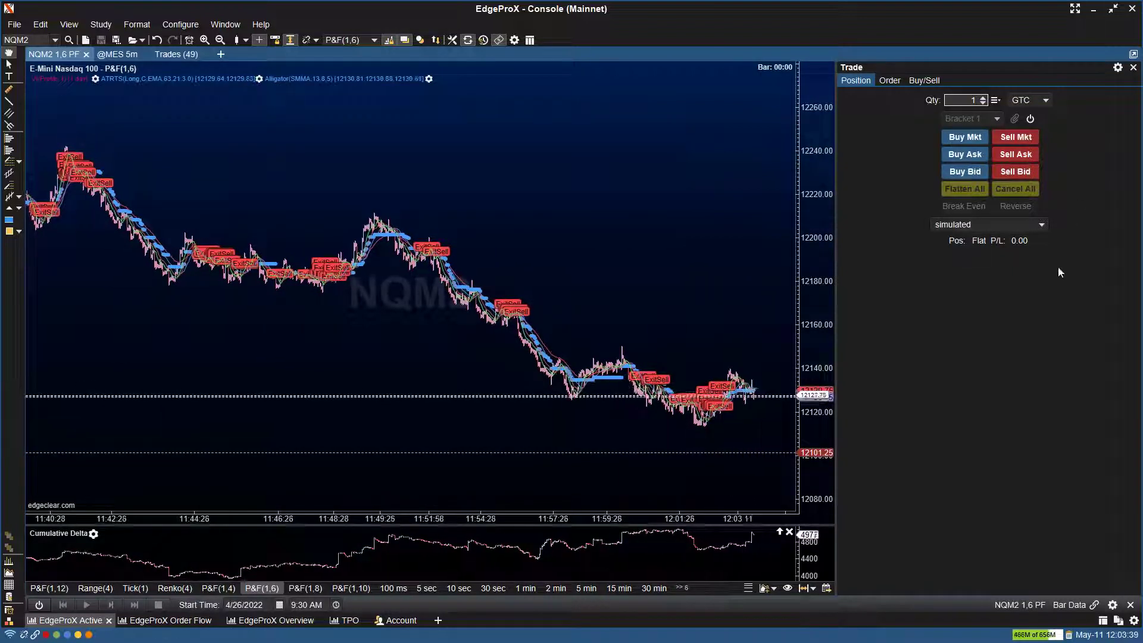
Raise the order quantity to 7, then lower it back to 1.
{"action": "left_click", "coordinate": [981, 99]}
{"action": "left_click", "coordinate": [981, 99]}
{"action": "left_click", "coordinate": [981, 99]}
{"action": "left_click", "coordinate": [981, 99]}
{"action": "left_click", "coordinate": [981, 99]}
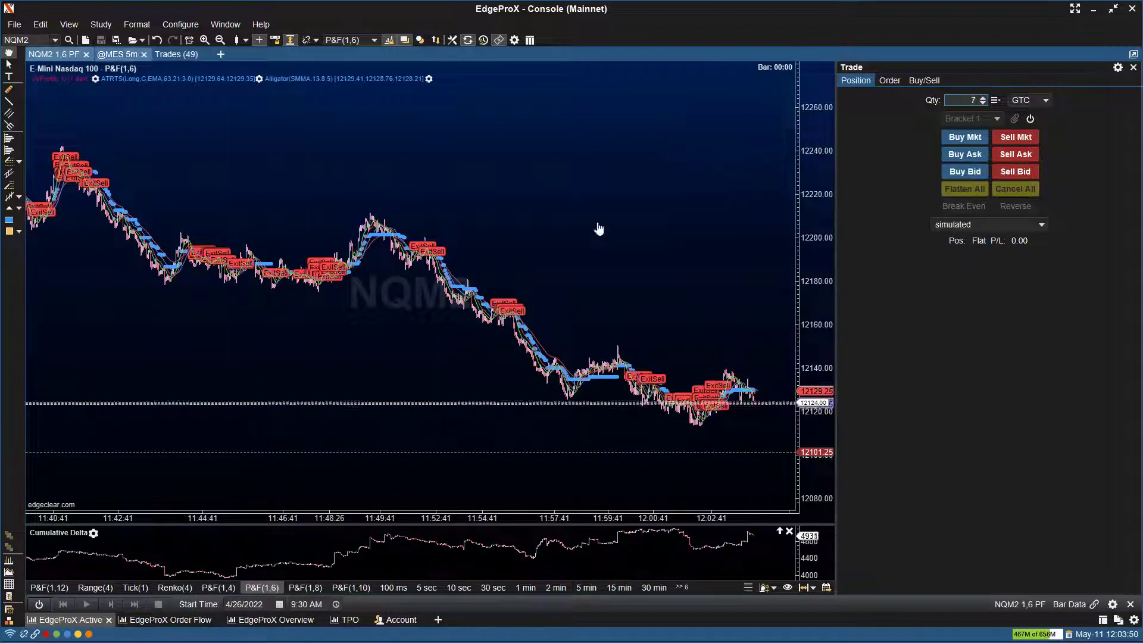
{"action": "left_click", "coordinate": [982, 102]}
{"action": "left_click", "coordinate": [982, 103]}
{"action": "left_click", "coordinate": [982, 102]}
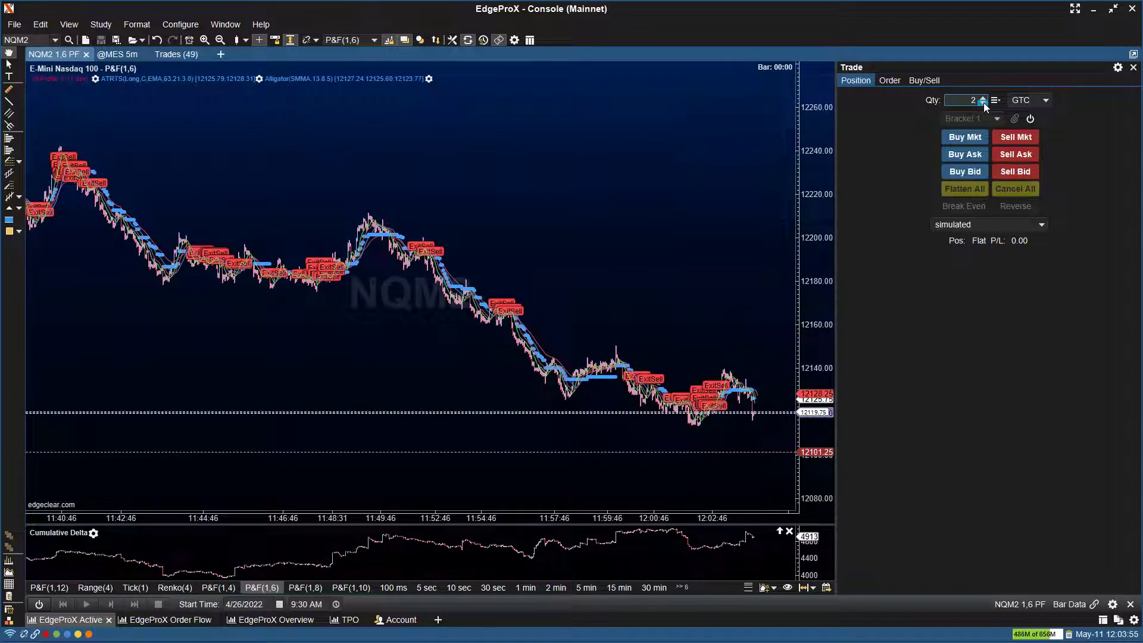
{"action": "left_click", "coordinate": [983, 103]}
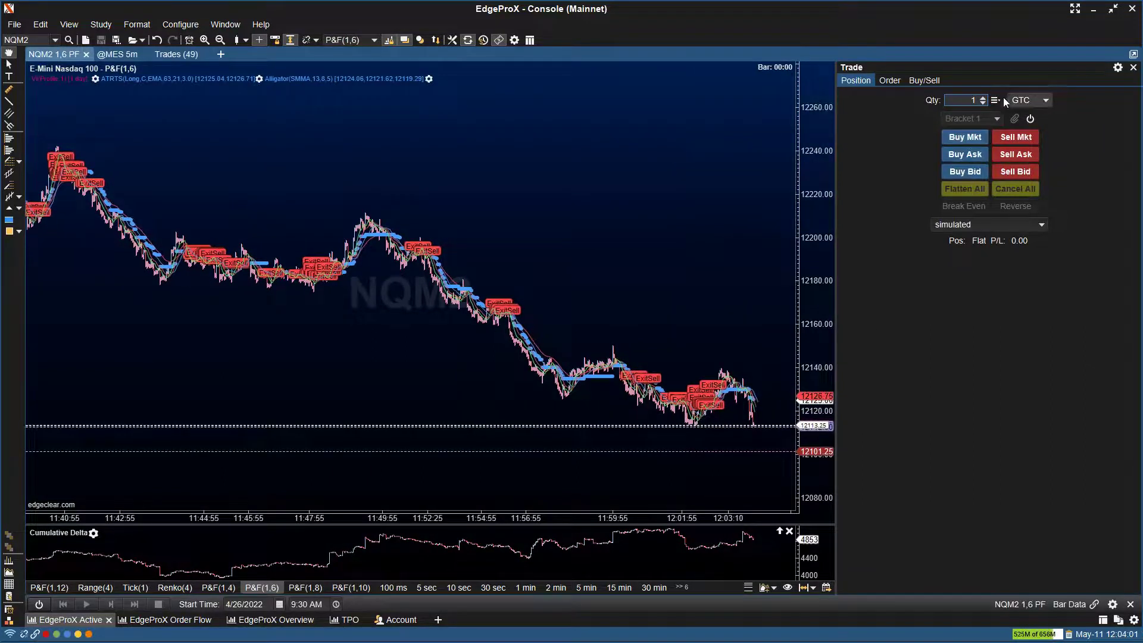
Keep GTC as the order duration and switch on the Bracket 1 template.
{"action": "left_click", "coordinate": [1029, 99]}
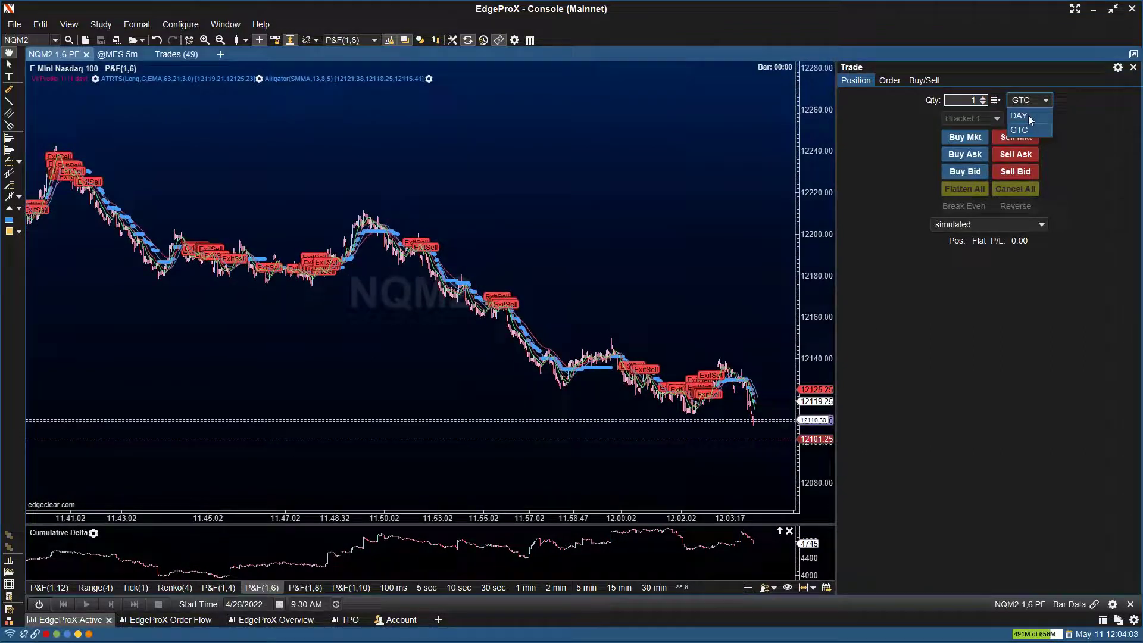
{"action": "left_click", "coordinate": [1088, 106]}
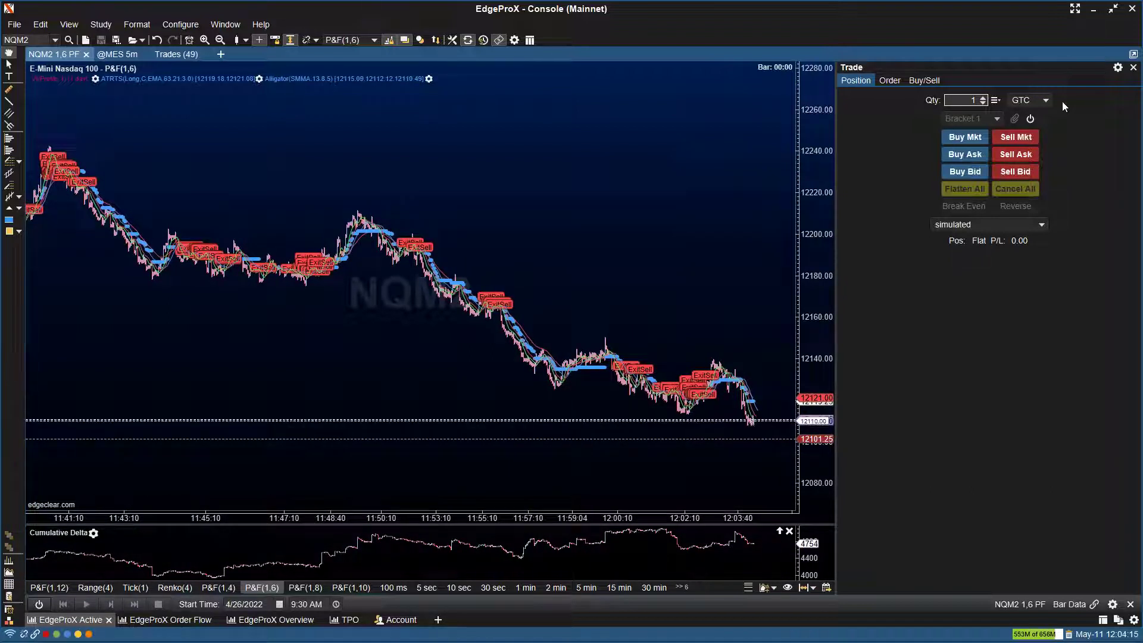
{"action": "left_click", "coordinate": [1020, 100]}
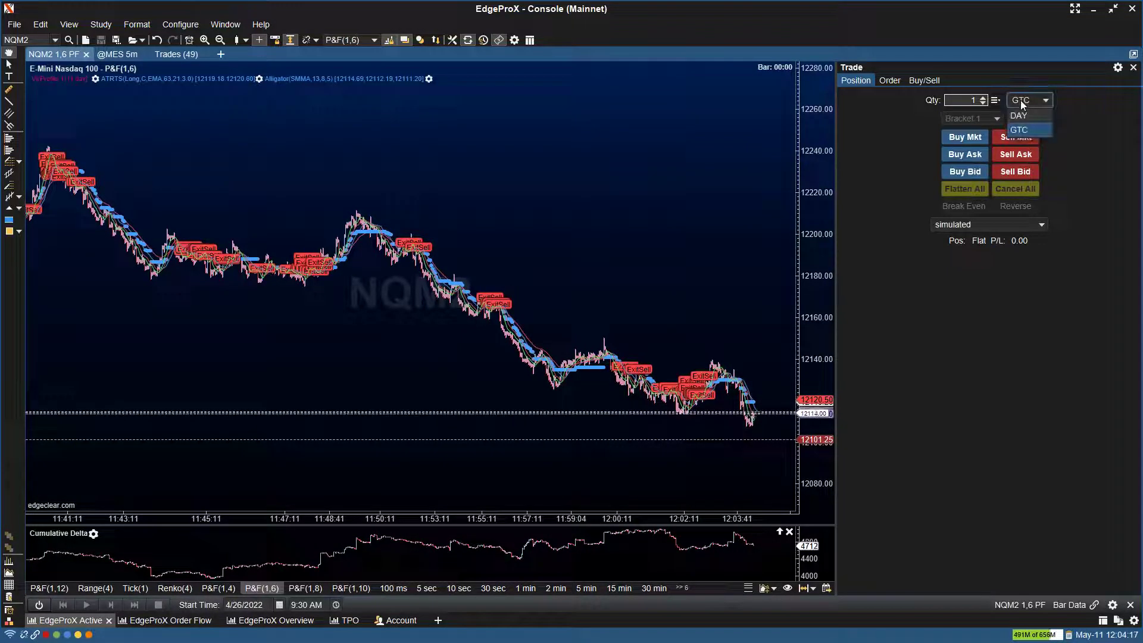
{"action": "left_click", "coordinate": [1019, 130]}
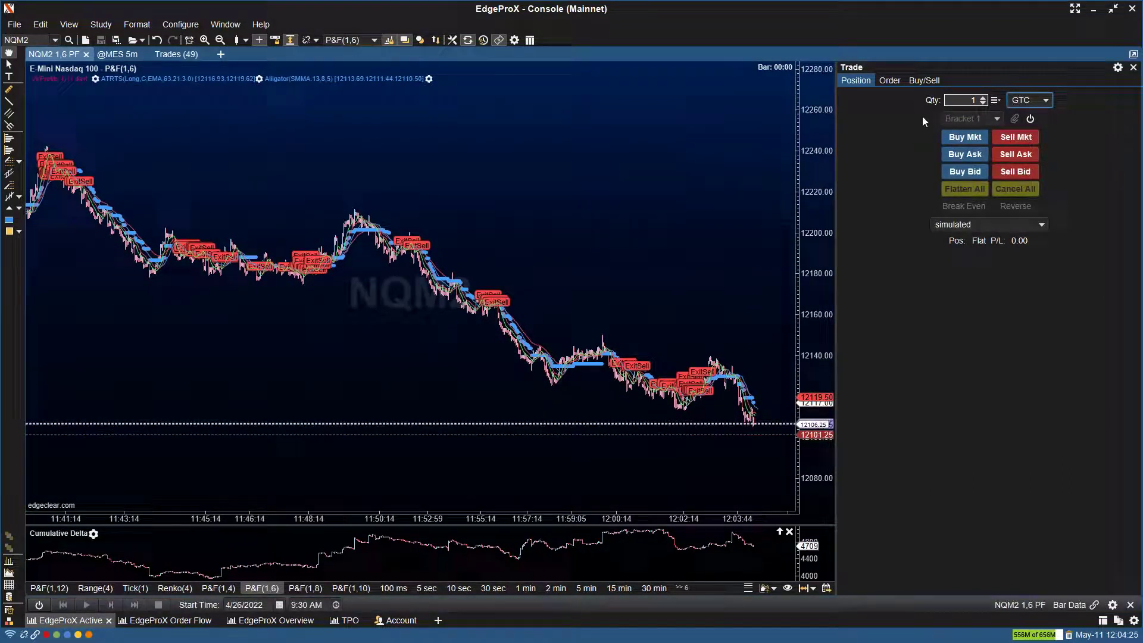
{"action": "left_click", "coordinate": [1030, 118]}
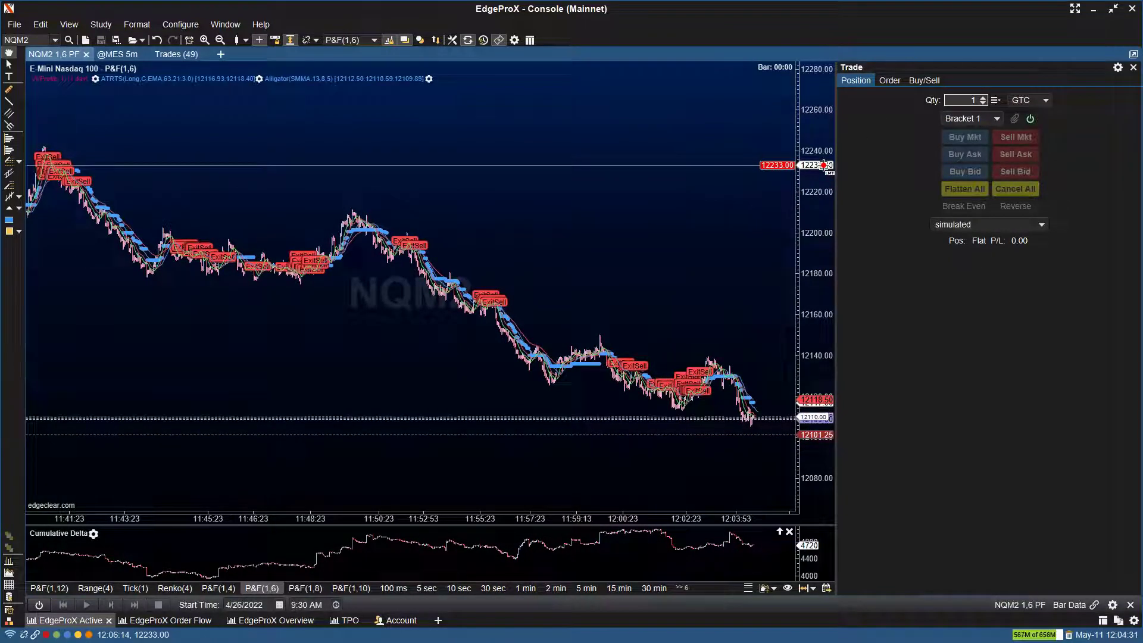
Place and cancel a simulated bracket order near 12233, then buy 1 contract at market.
{"action": "left_click", "coordinate": [823, 165]}
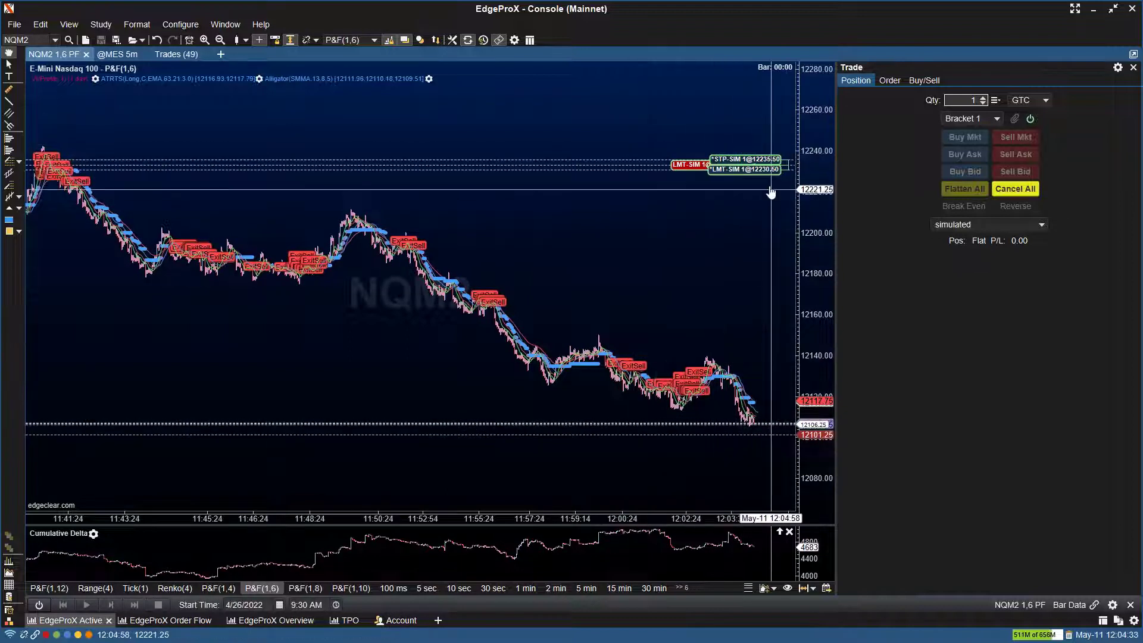
{"action": "left_click", "coordinate": [1015, 189]}
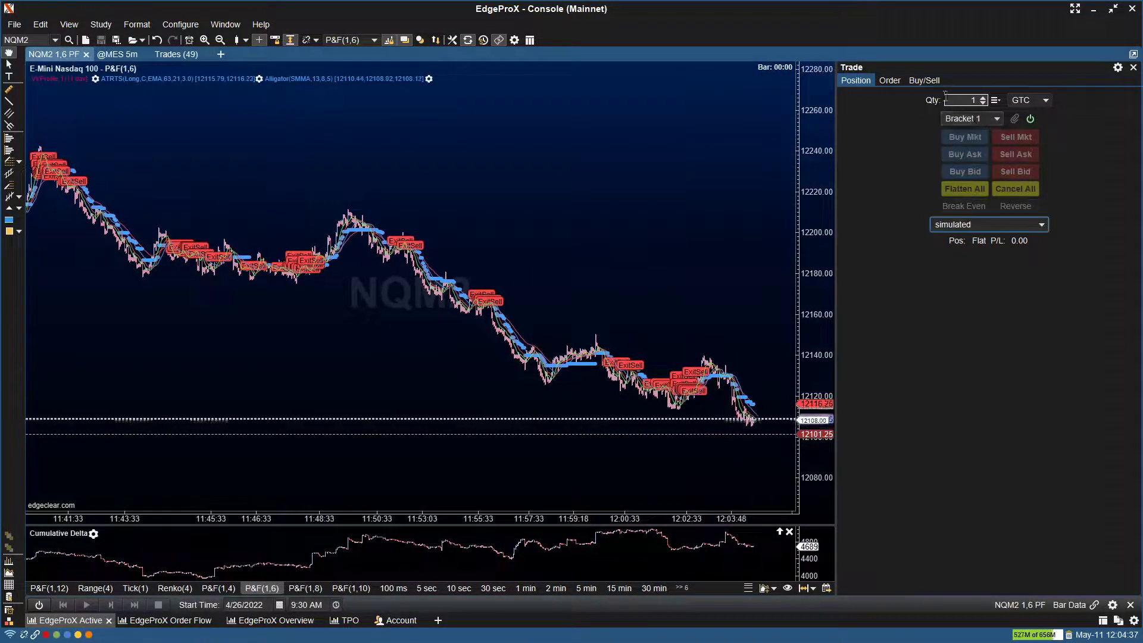
{"action": "left_click", "coordinate": [1031, 119]}
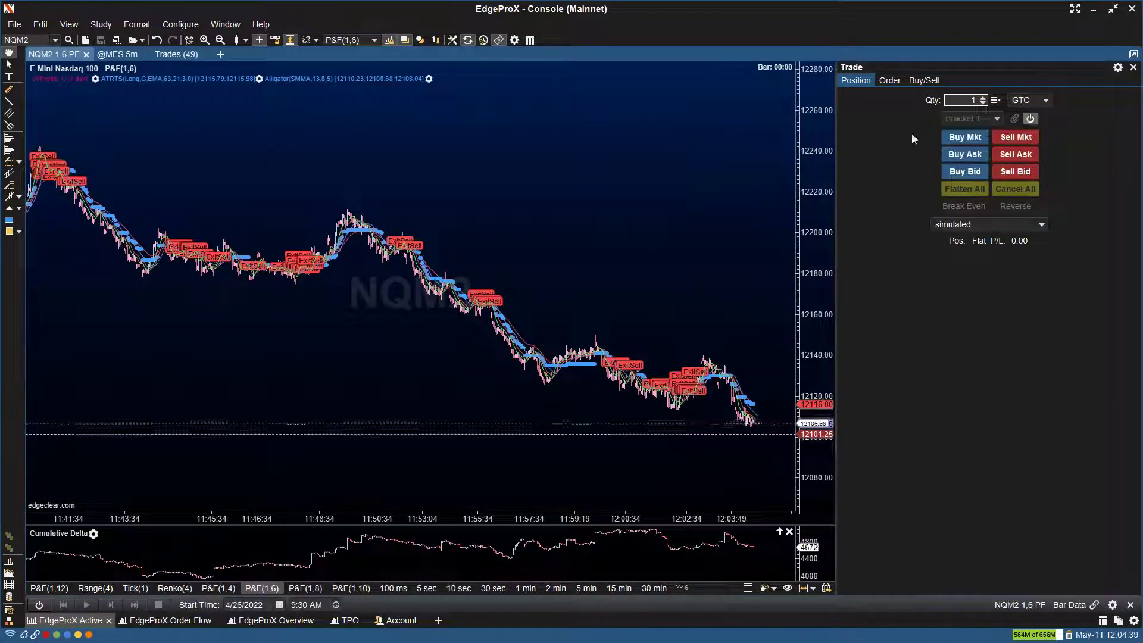
{"action": "left_click", "coordinate": [956, 138]}
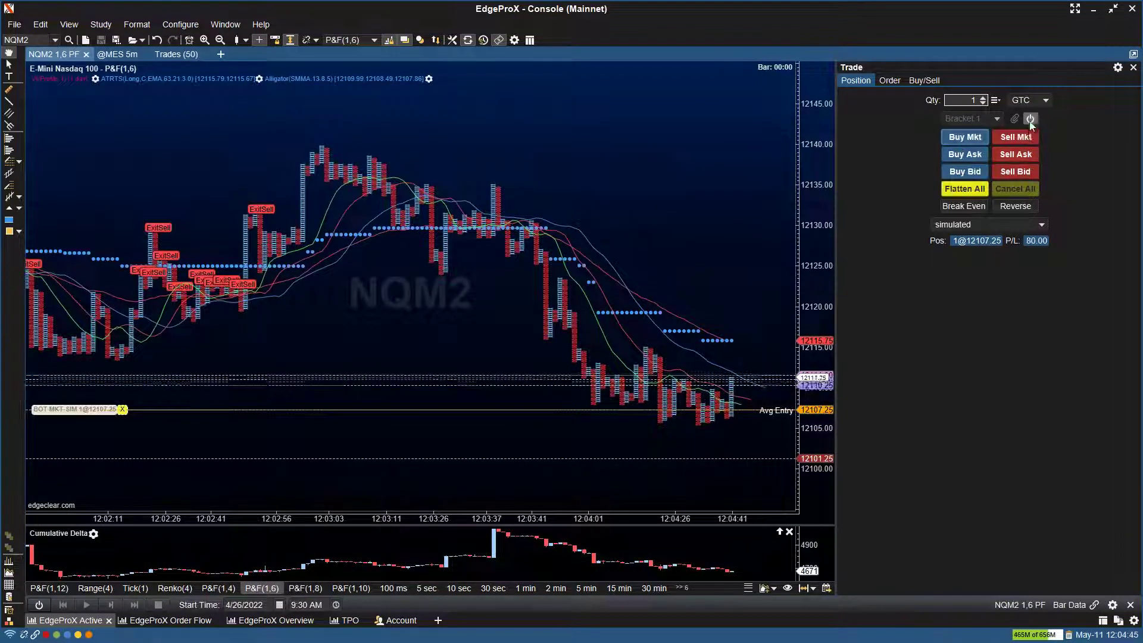
Attach bracket exits to the open long and keep Bracket 1 as the preset.
{"action": "left_click", "coordinate": [1034, 120]}
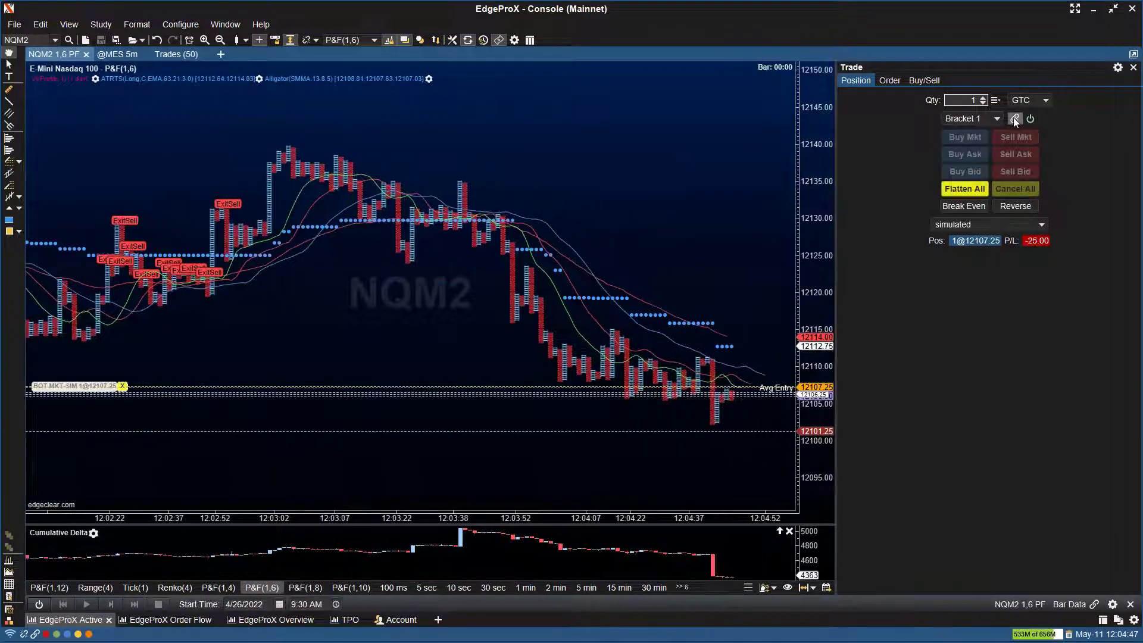
{"action": "left_click", "coordinate": [1013, 119]}
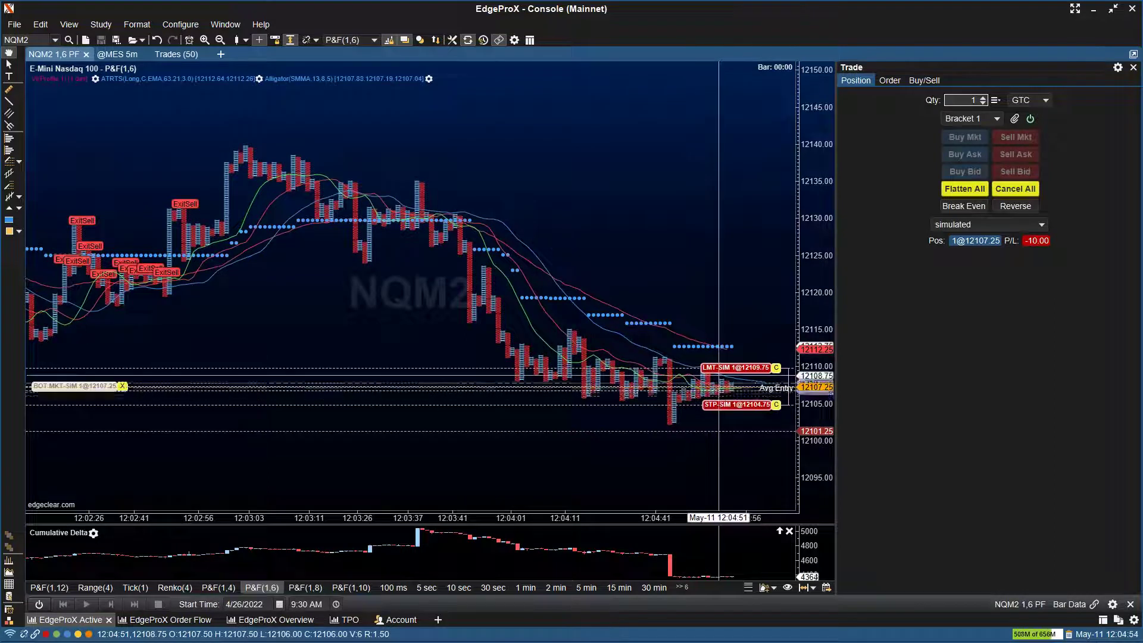
{"action": "left_click", "coordinate": [972, 121]}
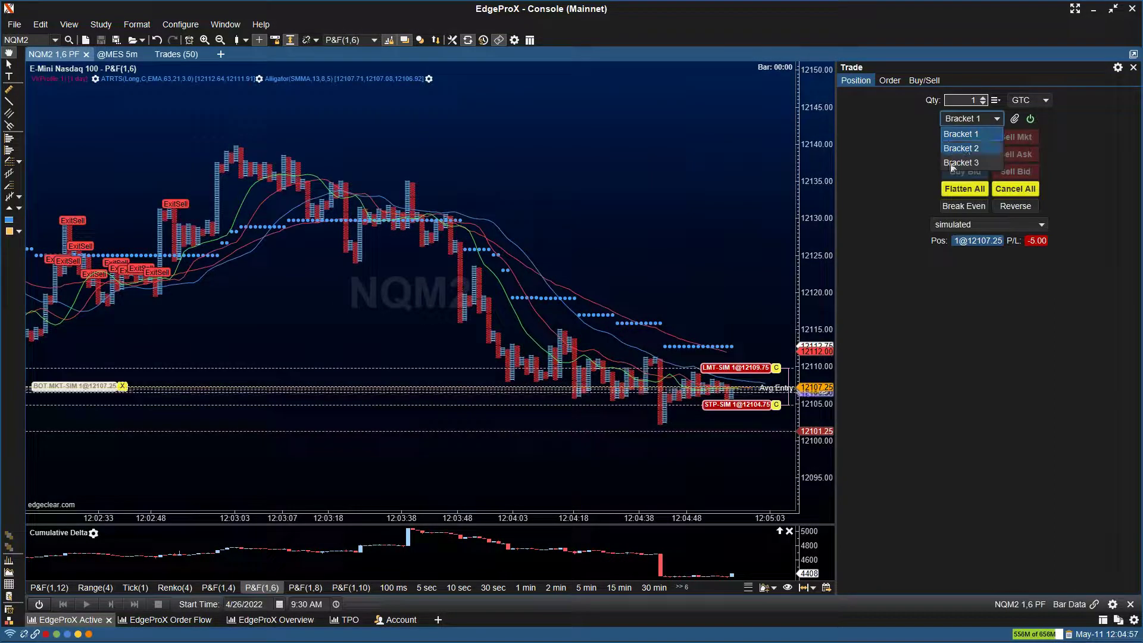
{"action": "left_click", "coordinate": [898, 169]}
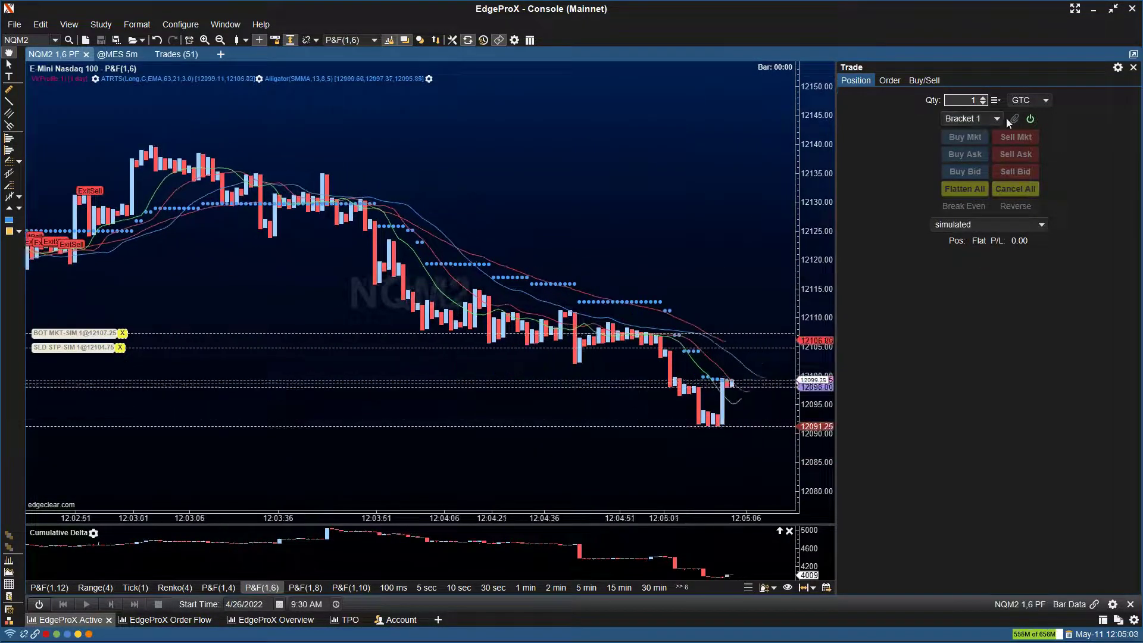
Switch off the bracket, then place and cancel a test limit order at 12142.75.
{"action": "left_click", "coordinate": [1029, 119]}
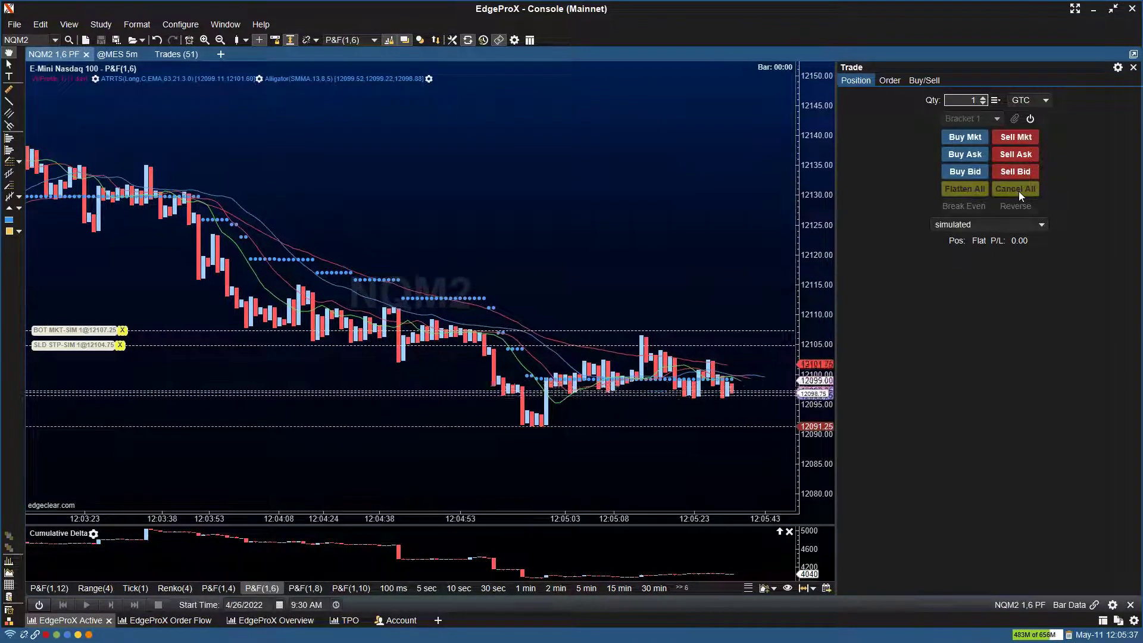
{"action": "left_click", "coordinate": [774, 114]}
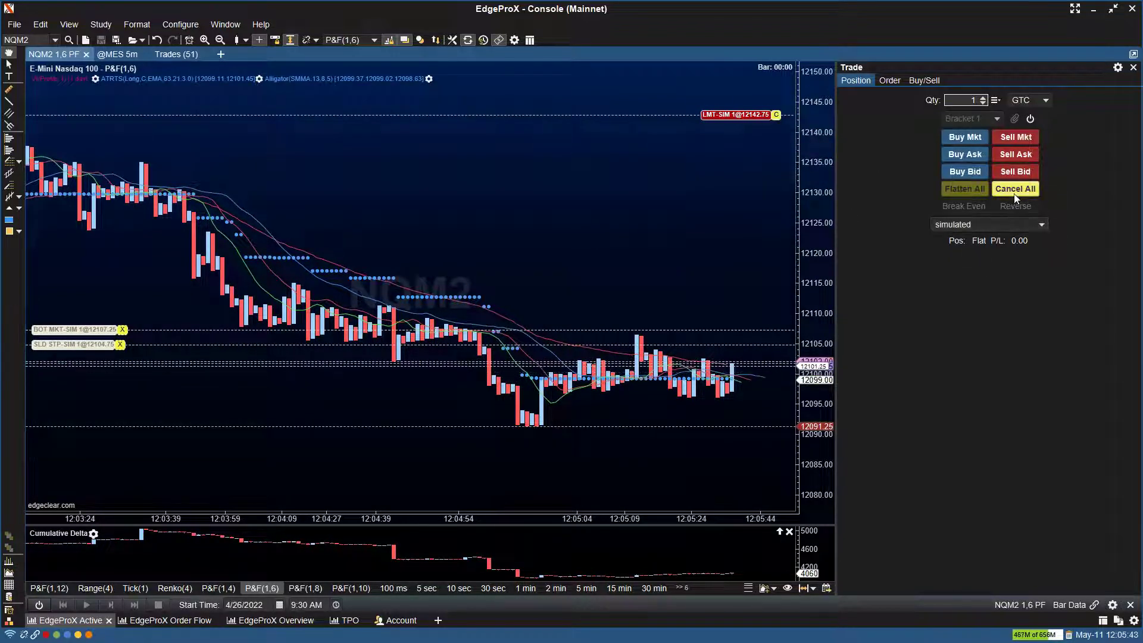
{"action": "left_click", "coordinate": [1013, 194]}
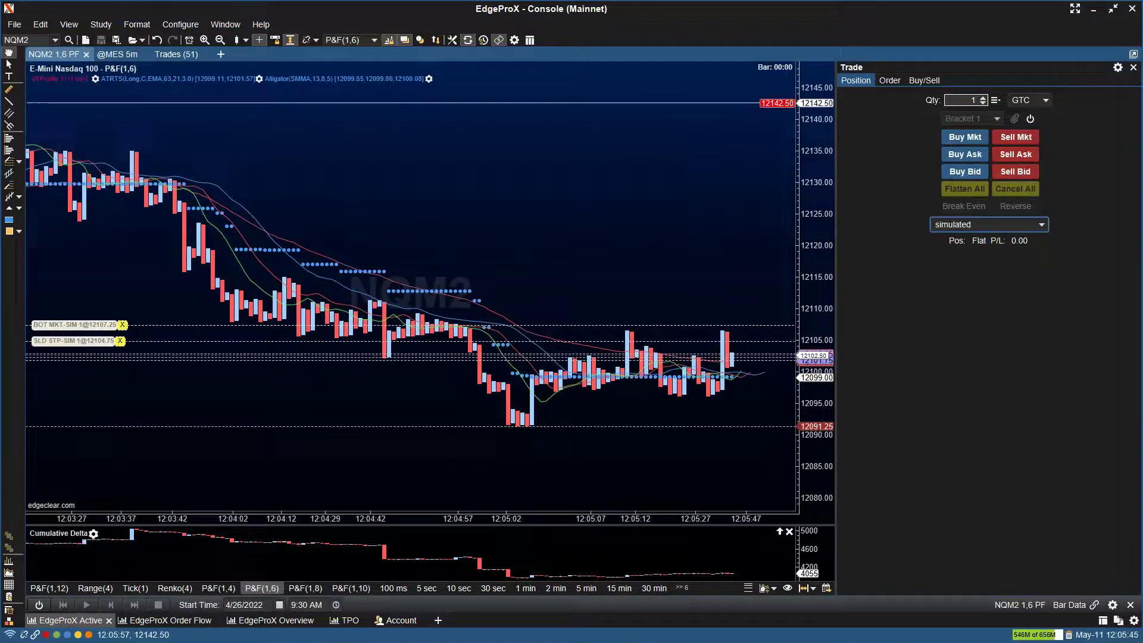
Place and cancel limit orders at 12141.50, 12137.75 and 12133.25, then sell 1 at market.
{"action": "left_click", "coordinate": [811, 104]}
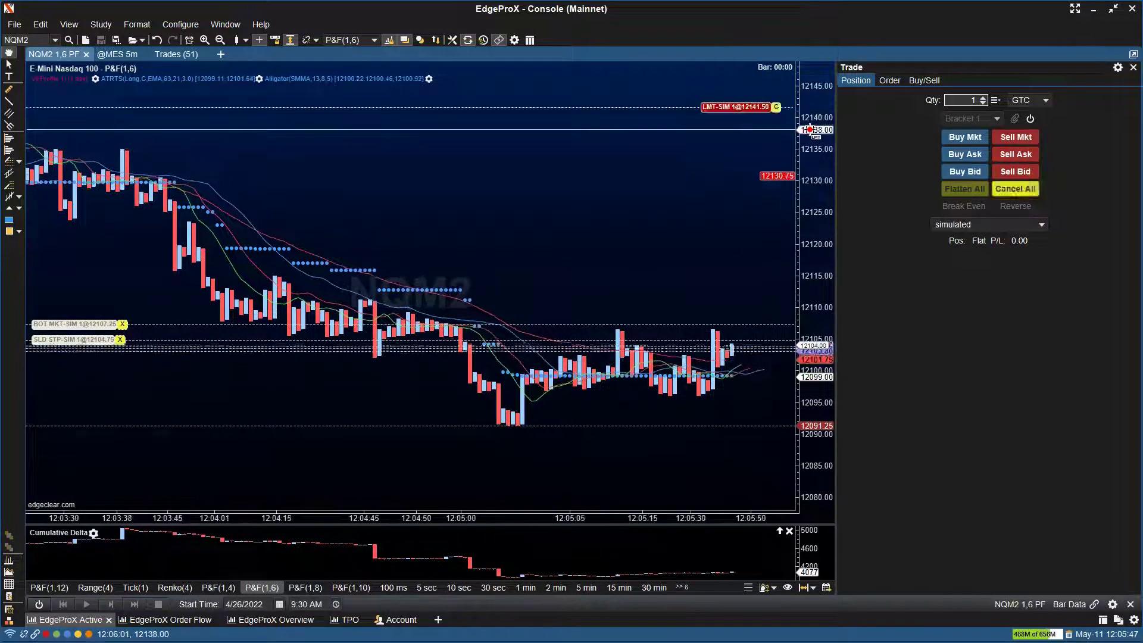
{"action": "left_click", "coordinate": [810, 128]}
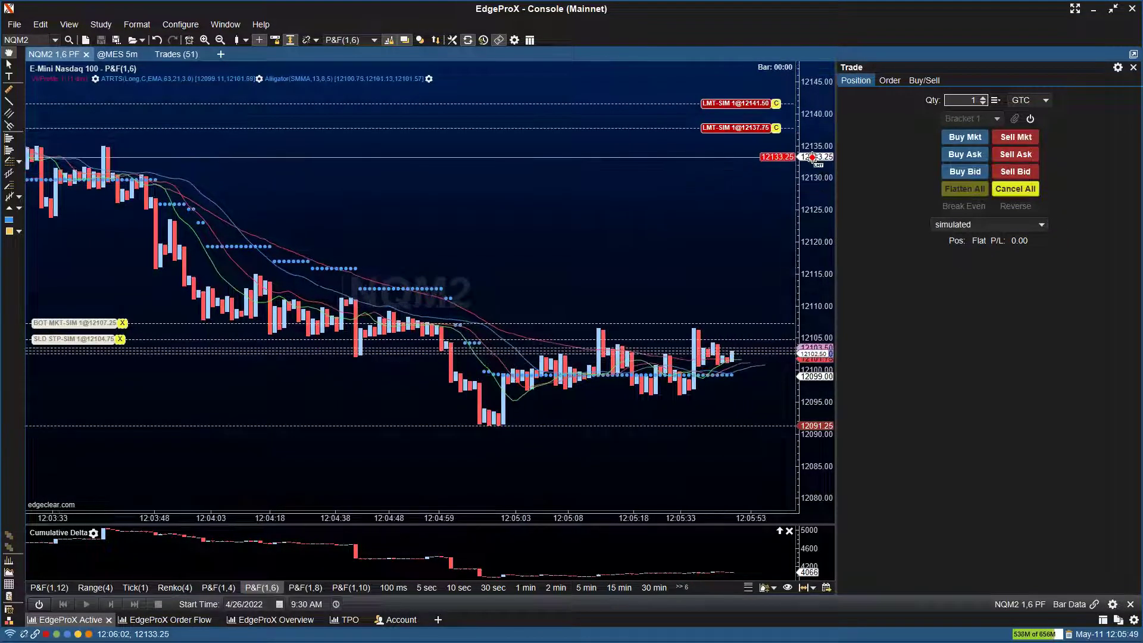
{"action": "left_click", "coordinate": [810, 157]}
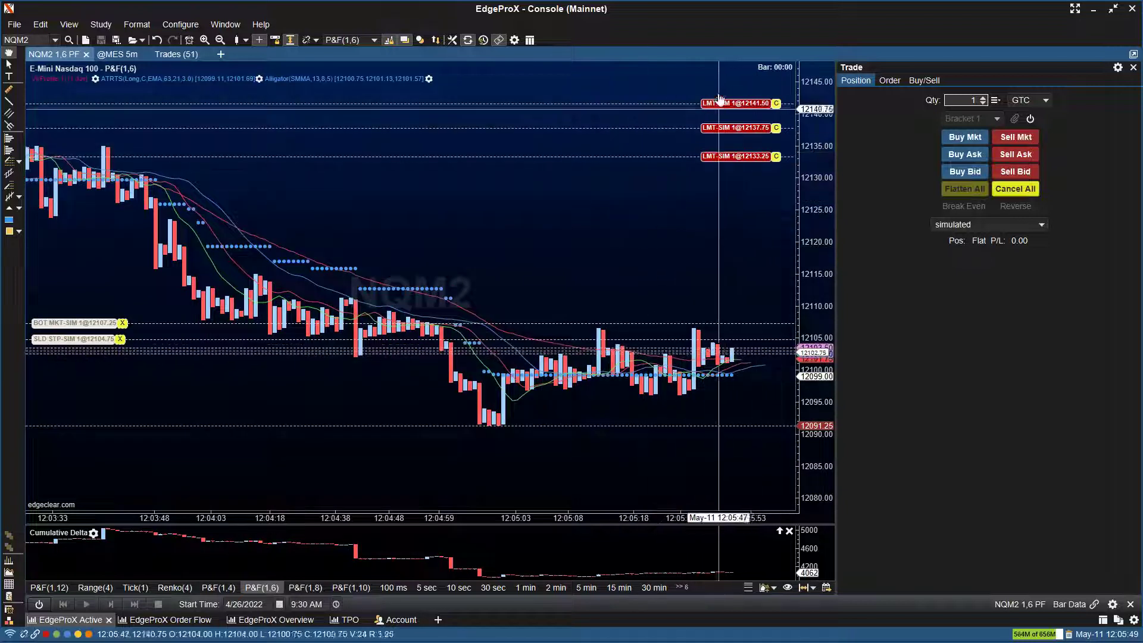
{"action": "left_click", "coordinate": [1014, 190]}
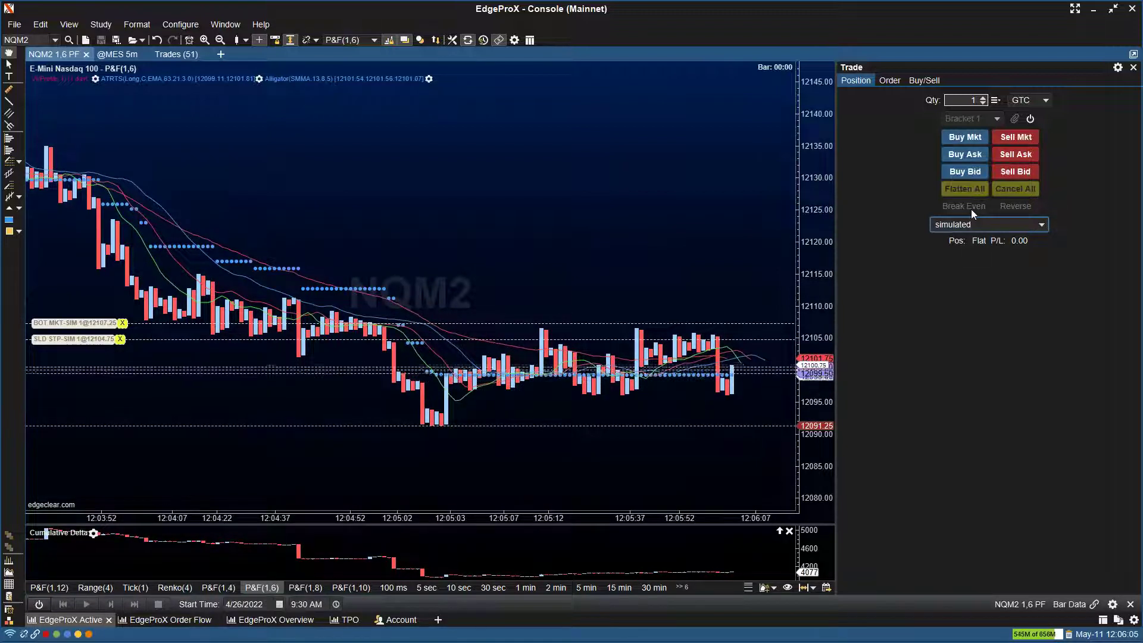
{"action": "left_click", "coordinate": [1014, 132]}
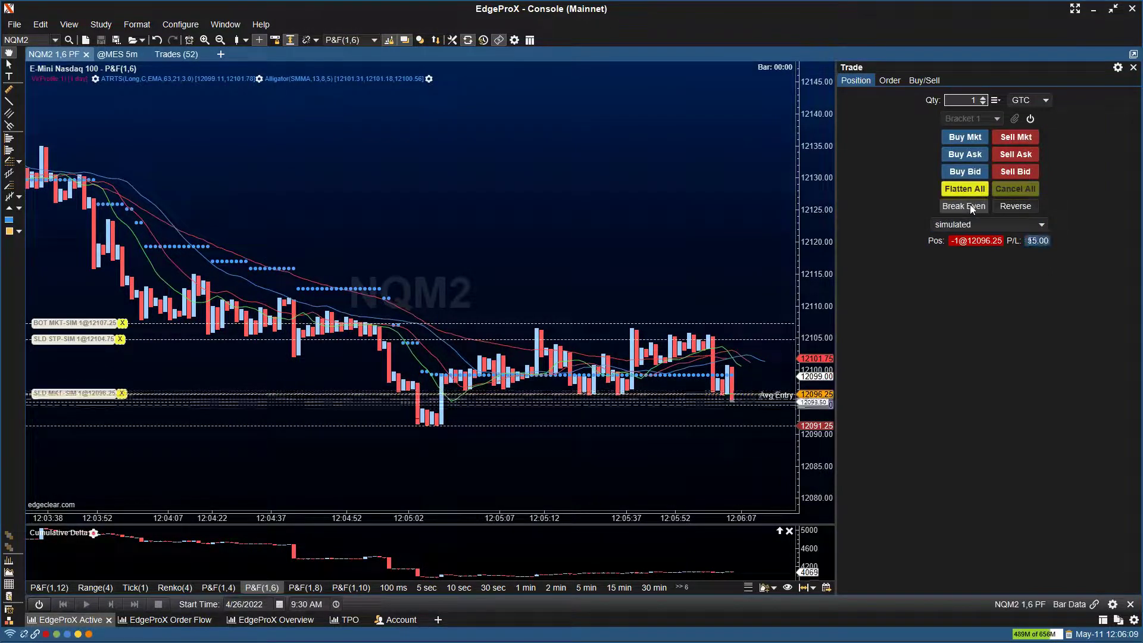
Move the short's stop to break-even, then reverse into a 1-contract long at 12089.50.
{"action": "left_click", "coordinate": [970, 205]}
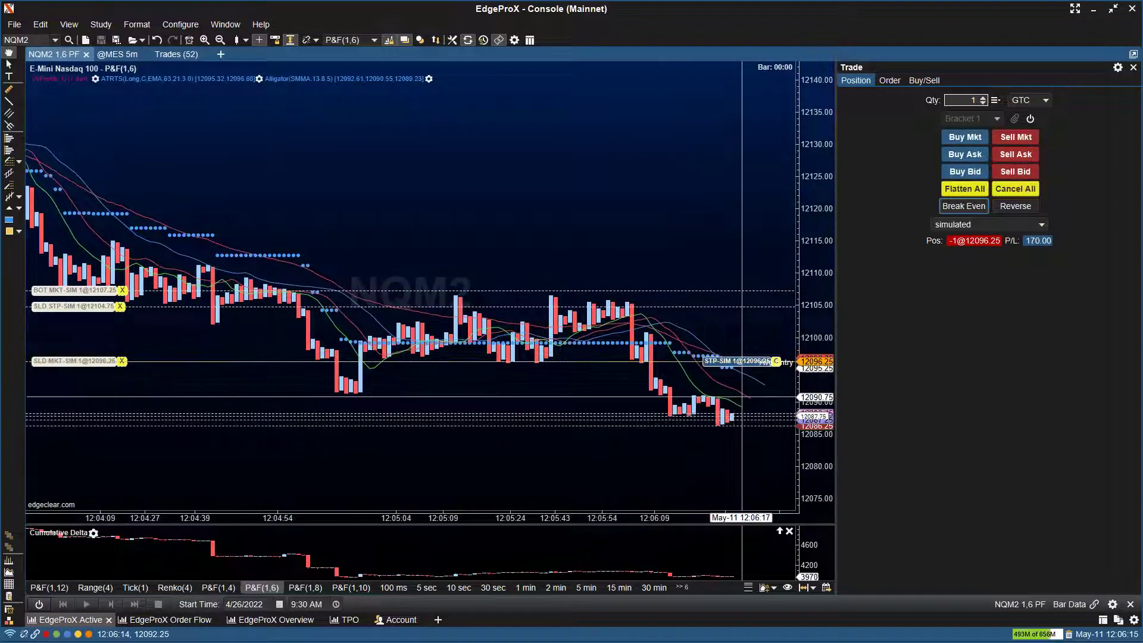
{"action": "left_click", "coordinate": [1015, 206]}
{"action": "left_click", "coordinate": [558, 367]}
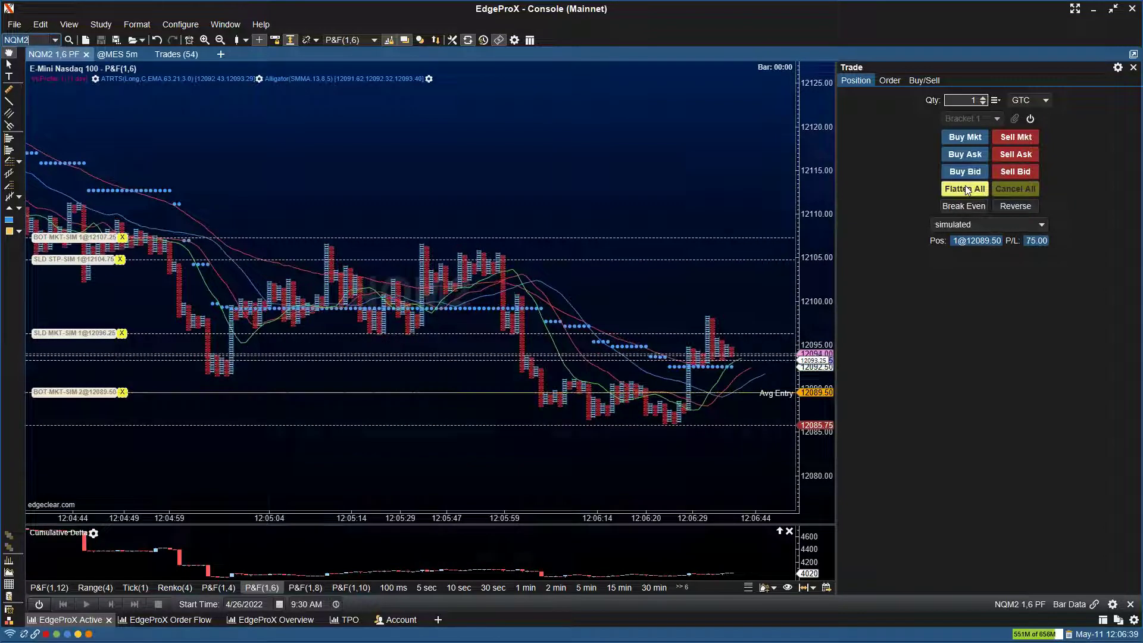
Flatten all NQM2 positions with Ctrl+Shift+F, confirming with Yes.
{"action": "key", "text": "ctrl+shift+f"}
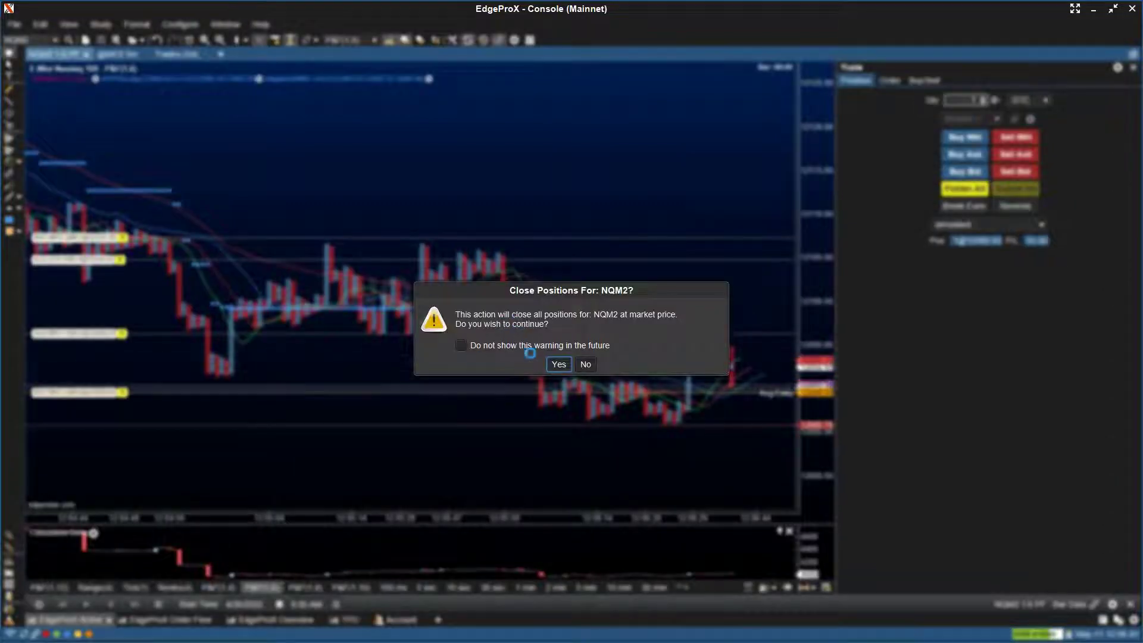
{"action": "left_click", "coordinate": [558, 365]}
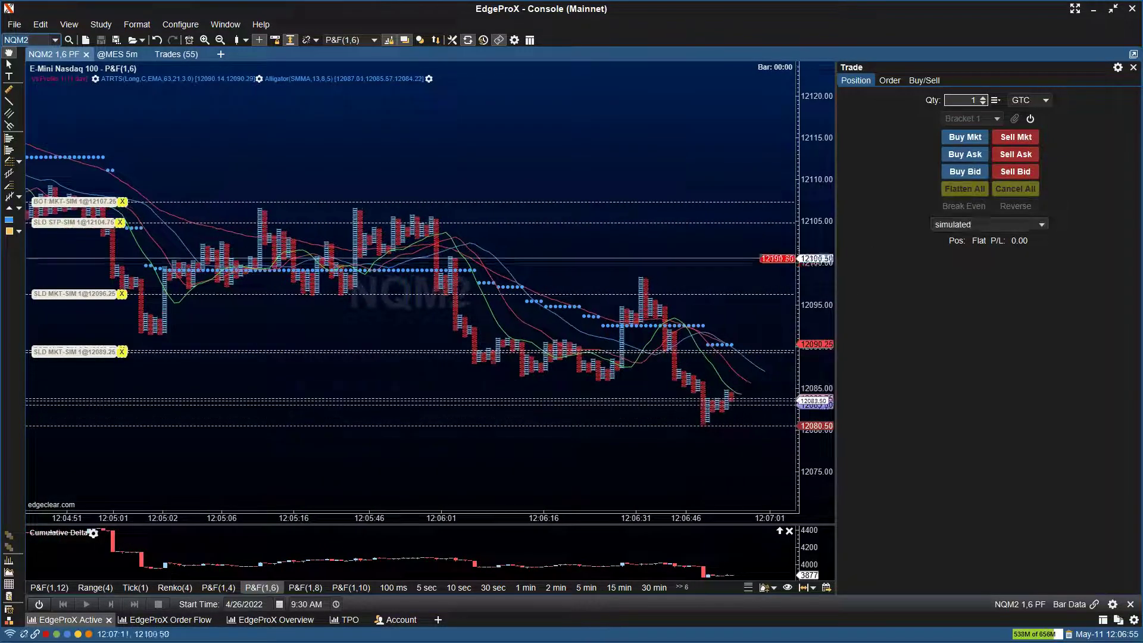
Keep the simulated account, set quantity to 4, and buy 4 NQM2 at market at 12081.00.
{"action": "left_click", "coordinate": [1031, 231]}
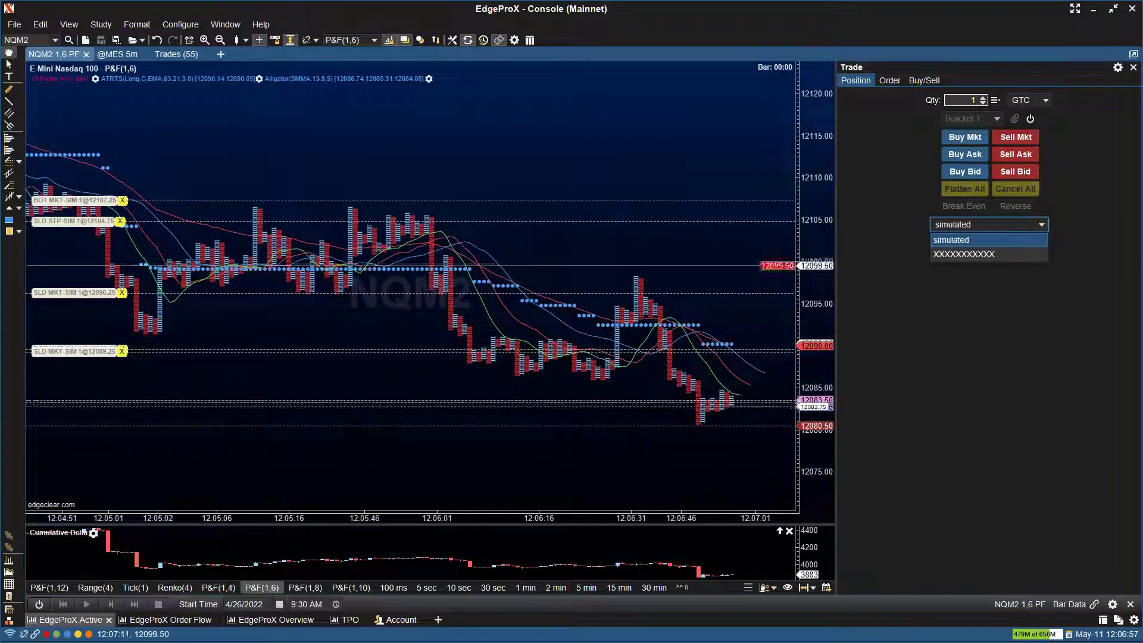
{"action": "left_click", "coordinate": [960, 226]}
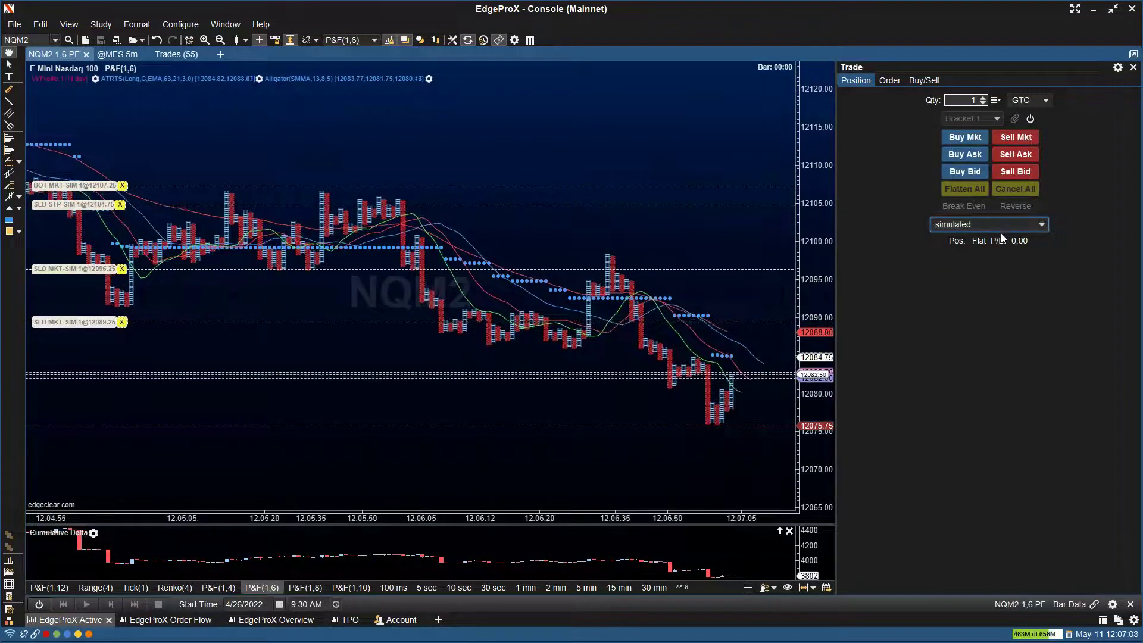
{"action": "left_click", "coordinate": [934, 226]}
{"action": "left_click", "coordinate": [934, 226]}
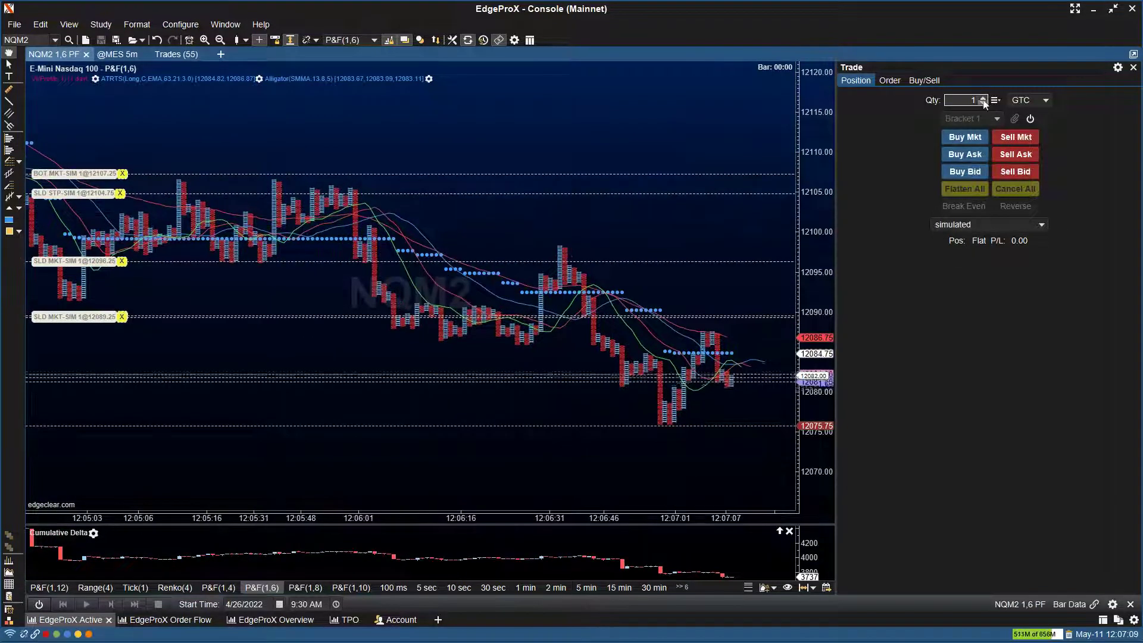
{"action": "scroll", "coordinate": [984, 101], "scroll_direction": "up", "scroll_amount": 3}
{"action": "left_click", "coordinate": [944, 140]}
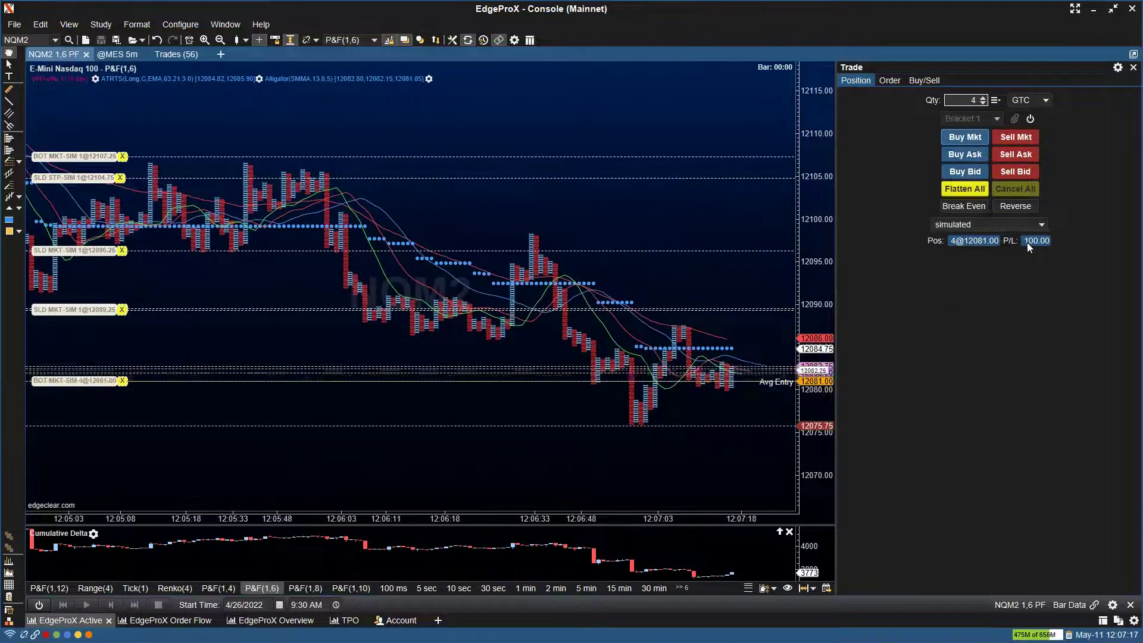
Flatten the 4-lot NQM2 long at 12083.00, confirming with Yes.
{"action": "left_click", "coordinate": [973, 189]}
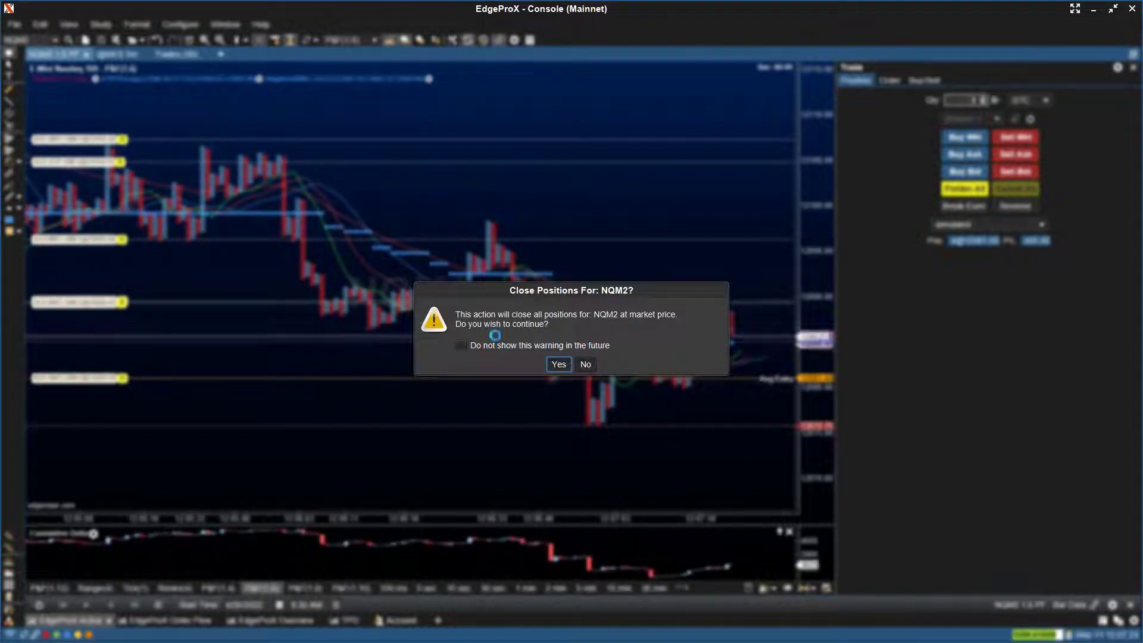
{"action": "left_click", "coordinate": [559, 364]}
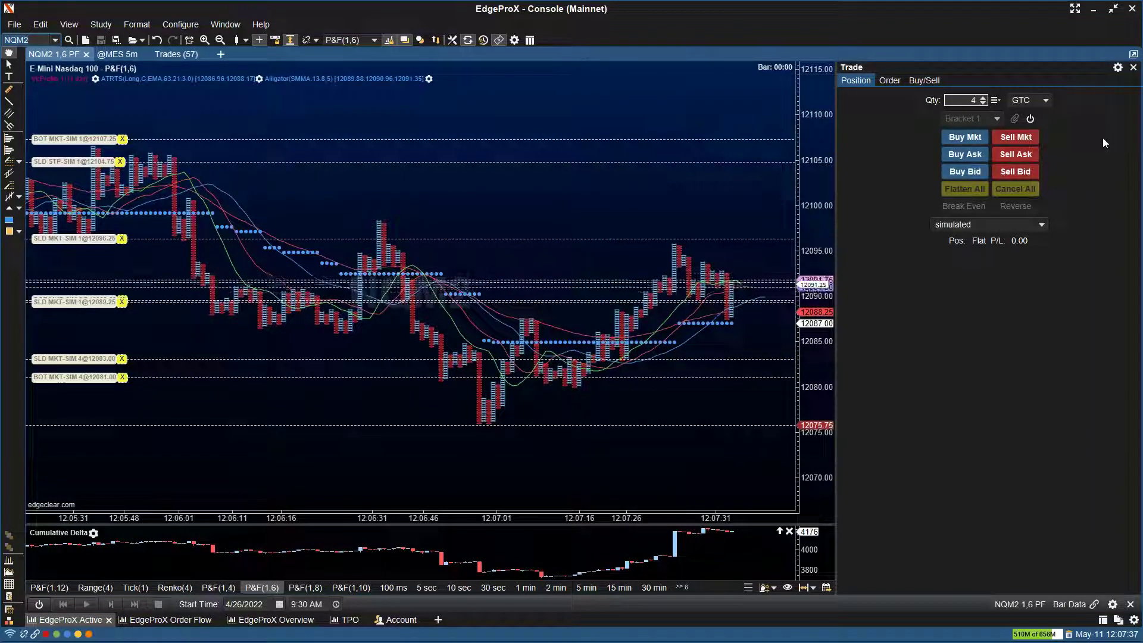
Stage a GTC buy limit for 6 NQM2 at 12092.50 with Display Qty on at 10.
{"action": "left_click", "coordinate": [891, 80]}
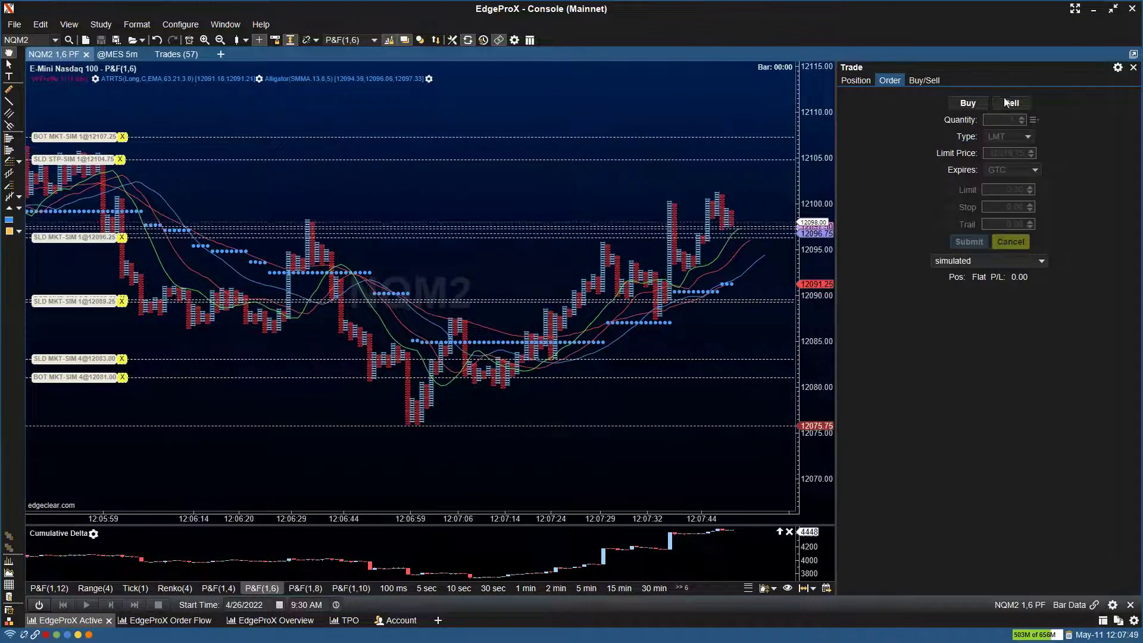
{"action": "left_click", "coordinate": [968, 103]}
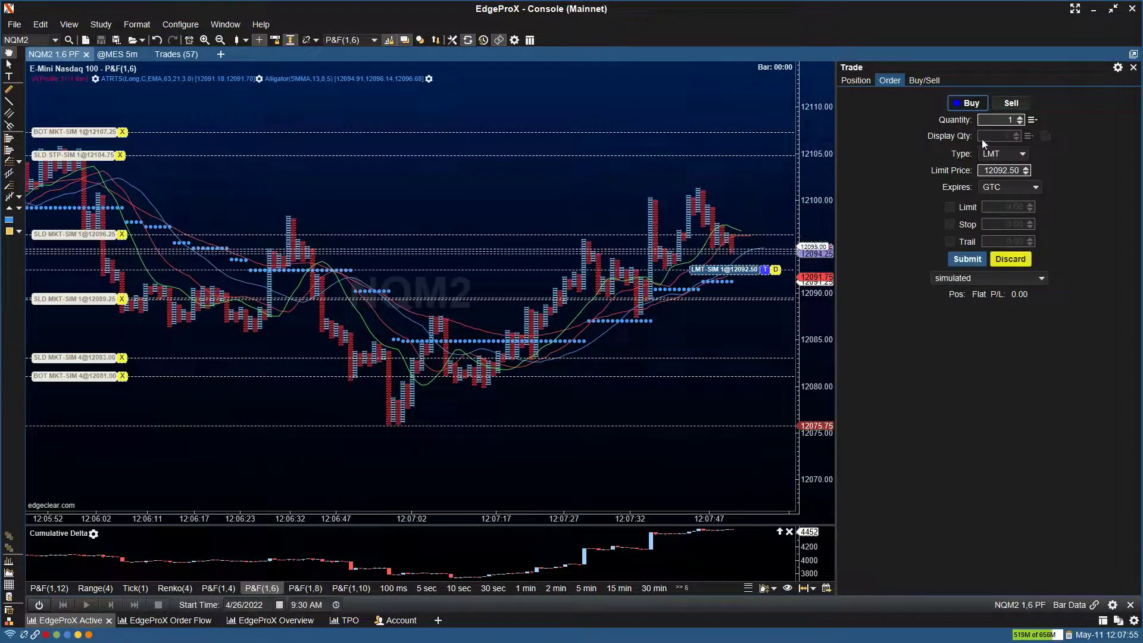
{"action": "left_click", "coordinate": [1045, 137]}
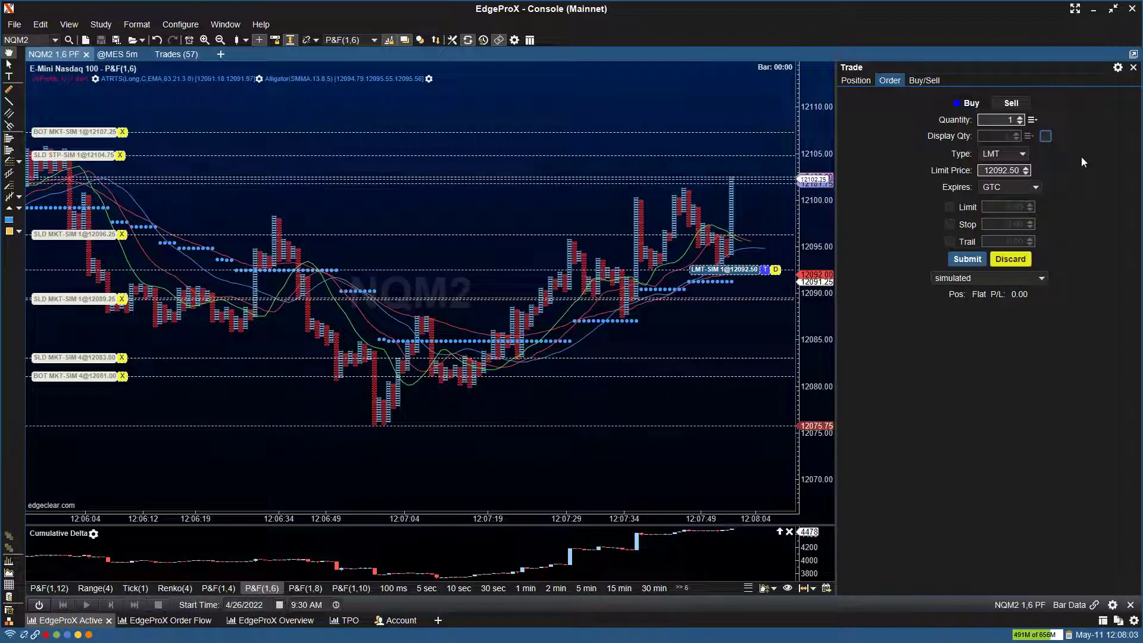
{"action": "left_click", "coordinate": [1047, 137]}
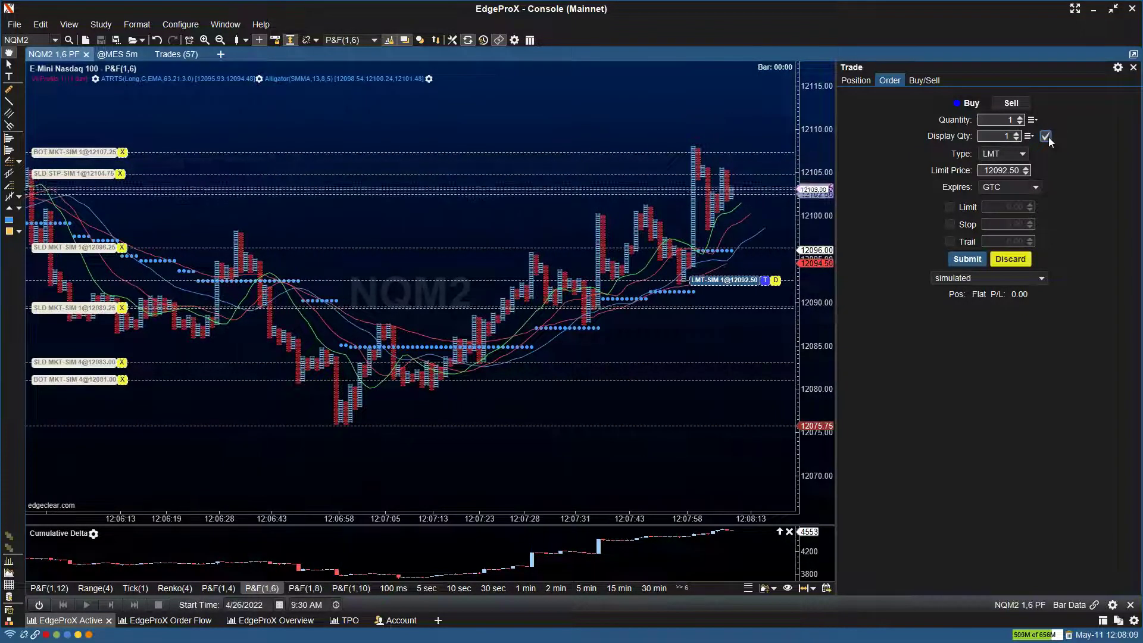
{"action": "left_click", "coordinate": [1020, 118]}
{"action": "left_click", "coordinate": [1019, 118]}
{"action": "left_click", "coordinate": [1019, 117]}
{"action": "left_click", "coordinate": [1020, 118]}
{"action": "left_click", "coordinate": [1020, 117]}
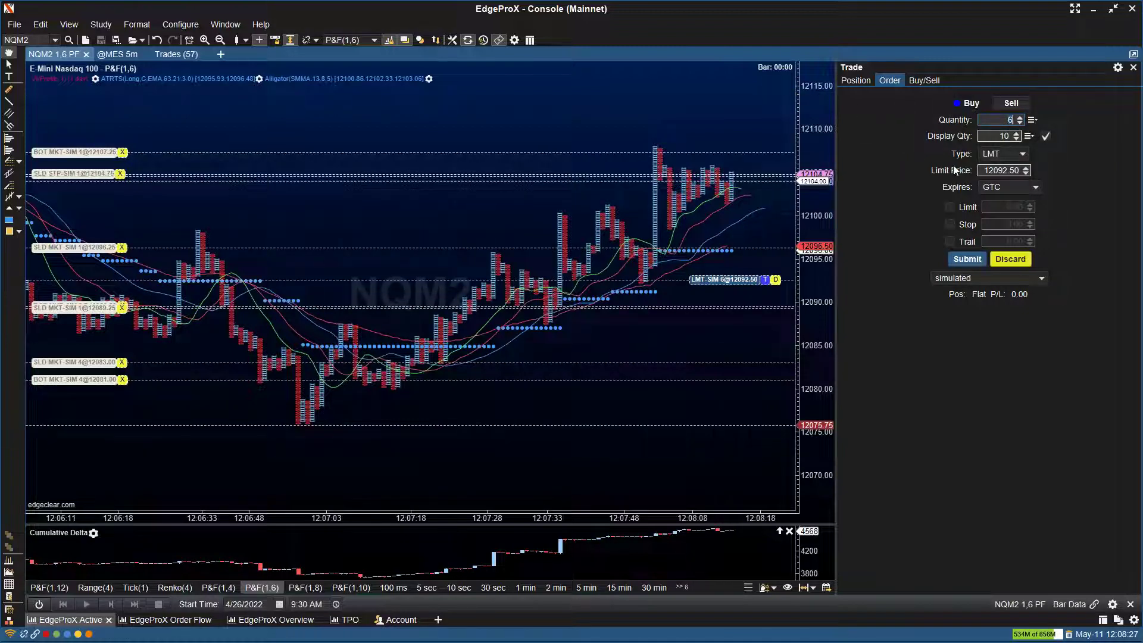
{"action": "left_click", "coordinate": [993, 155]}
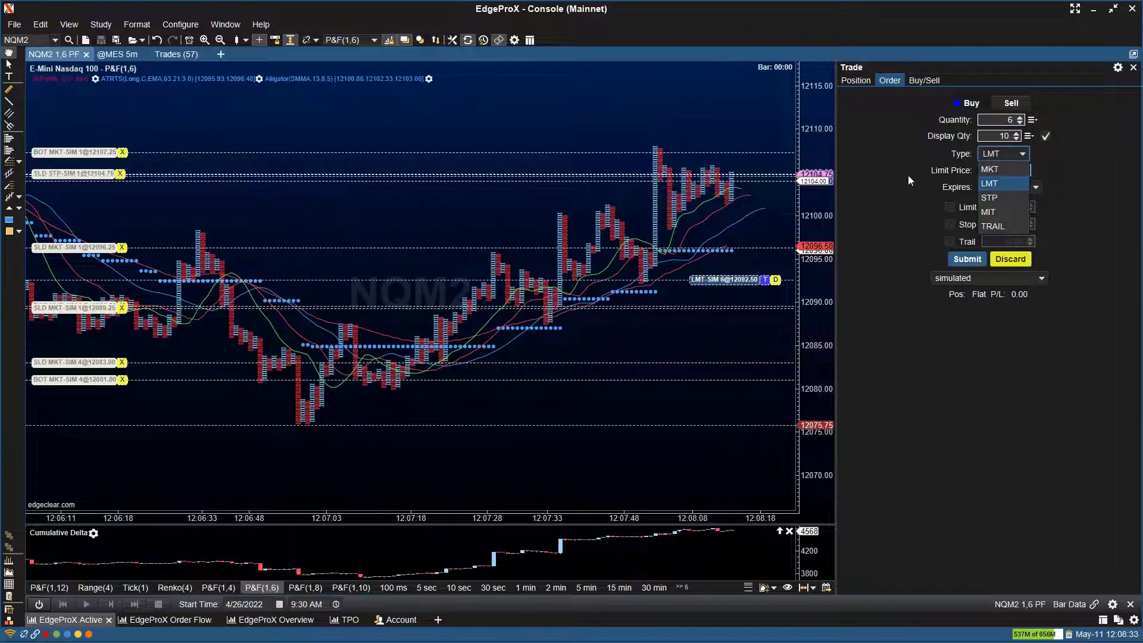
Keep the order type as LMT and the expiry as GTC.
{"action": "left_click", "coordinate": [854, 83]}
{"action": "left_click", "coordinate": [1000, 154]}
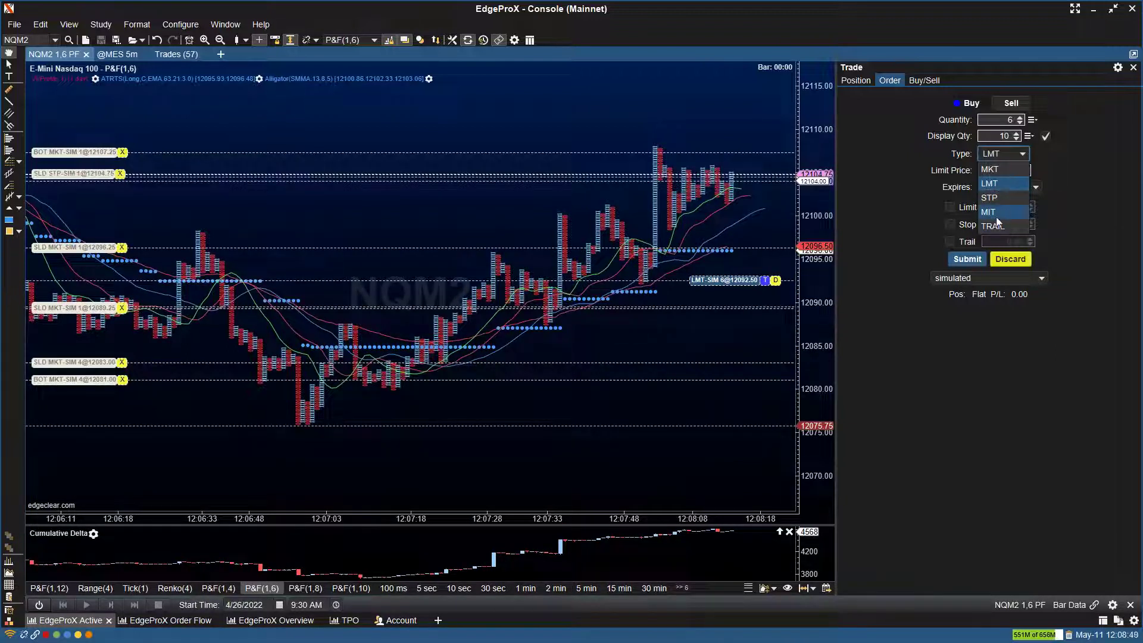
{"action": "left_click", "coordinate": [866, 170]}
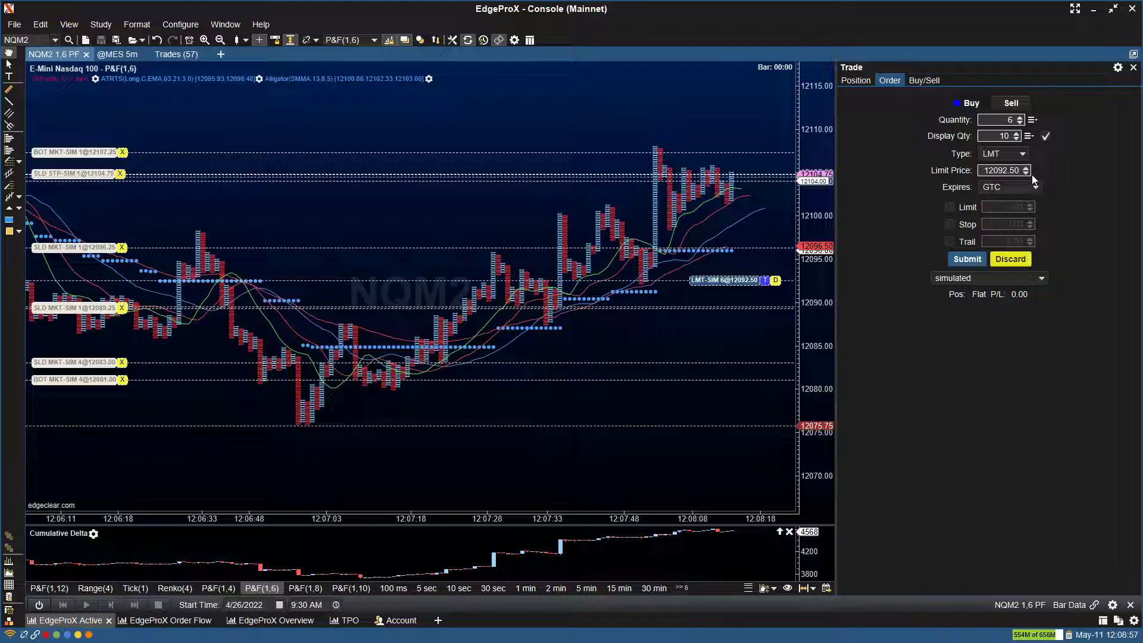
{"action": "left_click", "coordinate": [991, 188]}
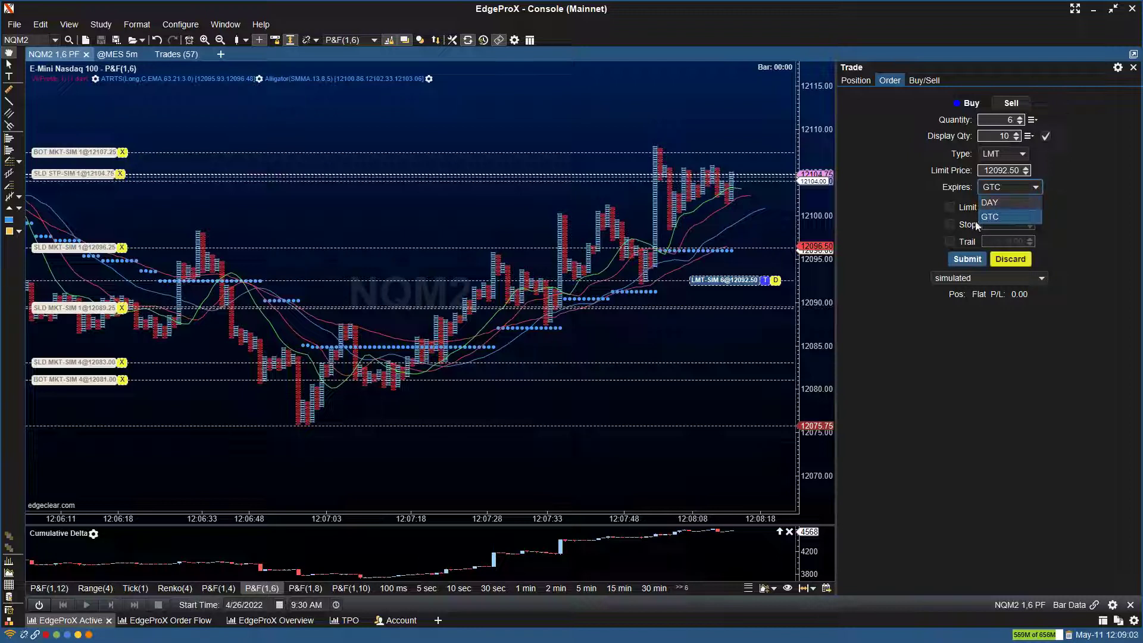
{"action": "left_click", "coordinate": [917, 206]}
Add a 12095.00 limit exit and a 12090.00 stop, then replace the stop with a 2.50 trailing stop.
{"action": "left_click", "coordinate": [950, 208]}
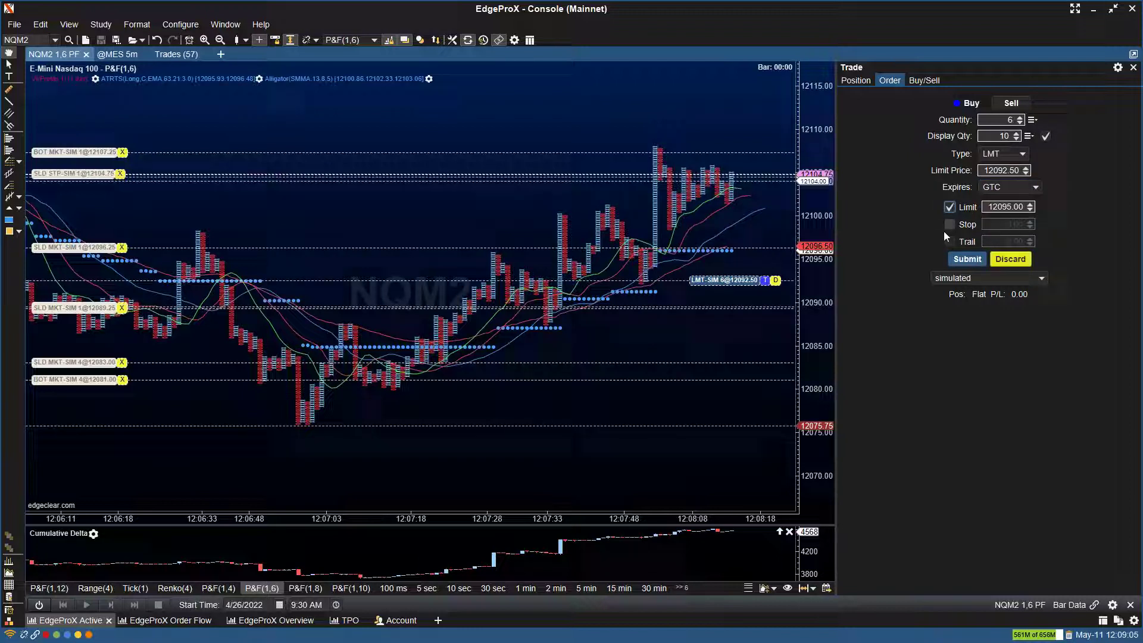
{"action": "left_click", "coordinate": [949, 226]}
{"action": "left_click", "coordinate": [949, 226]}
{"action": "left_click", "coordinate": [949, 227]}
{"action": "left_click", "coordinate": [948, 227]}
{"action": "left_click", "coordinate": [948, 241]}
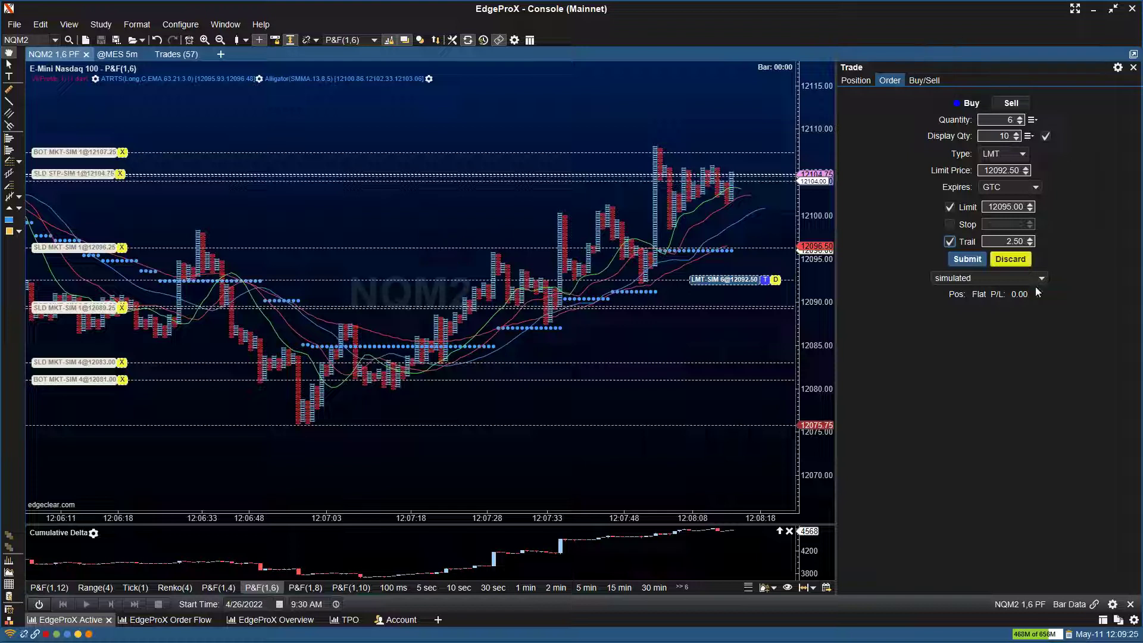
Keep the simulated account, switch to a sell at 12106.50, and discard the pending order.
{"action": "left_click", "coordinate": [953, 280]}
{"action": "left_click", "coordinate": [952, 280]}
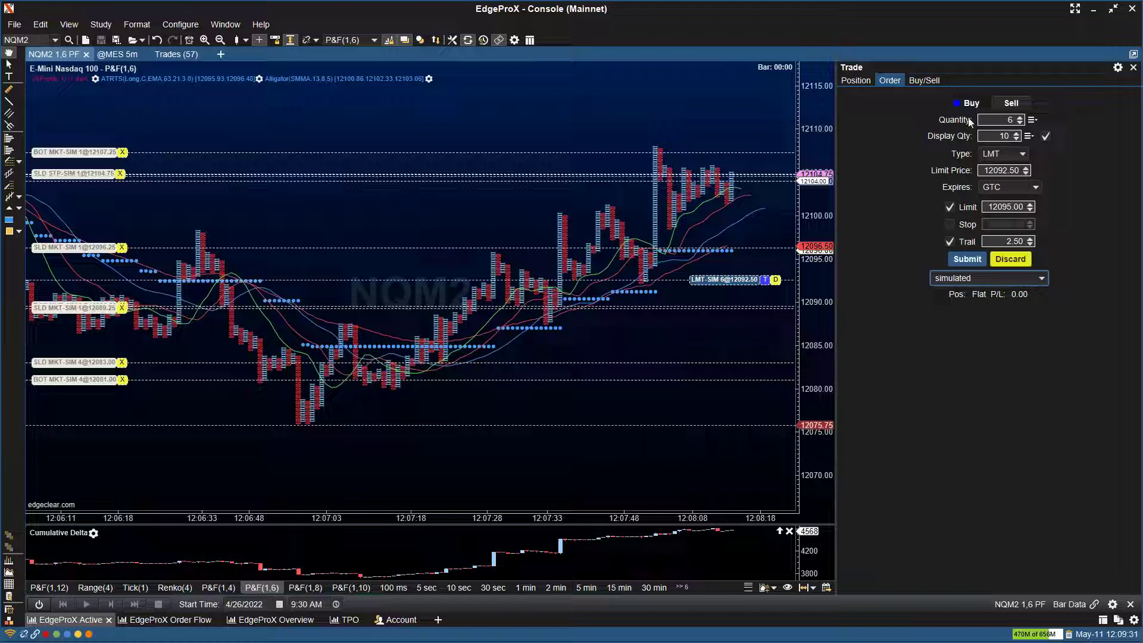
{"action": "left_click", "coordinate": [1006, 104]}
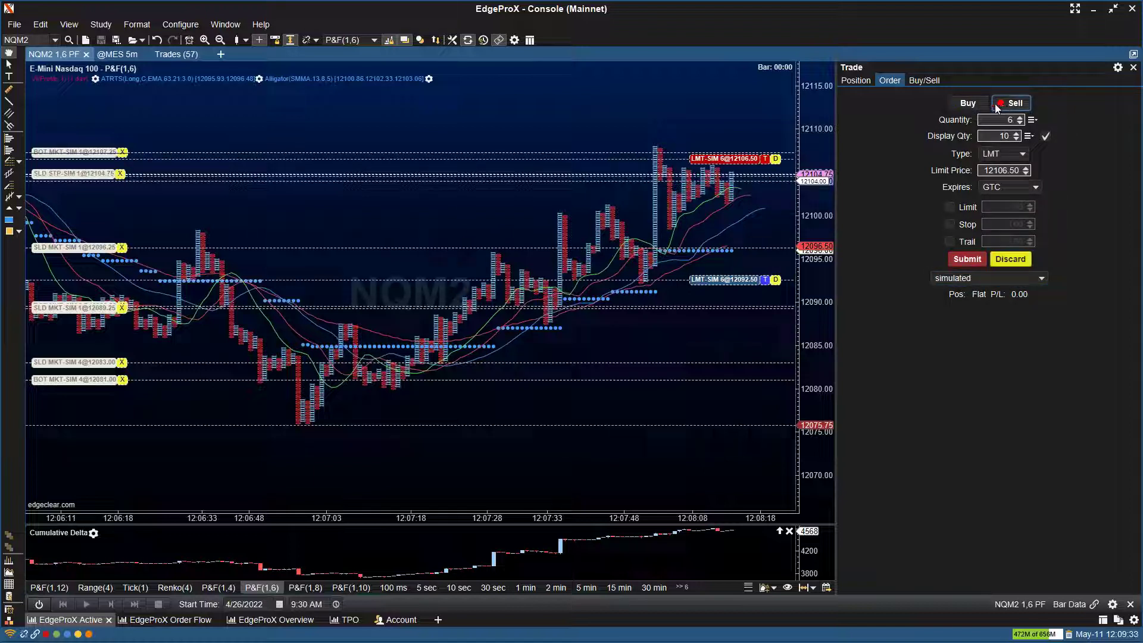
{"action": "left_click", "coordinate": [1014, 261]}
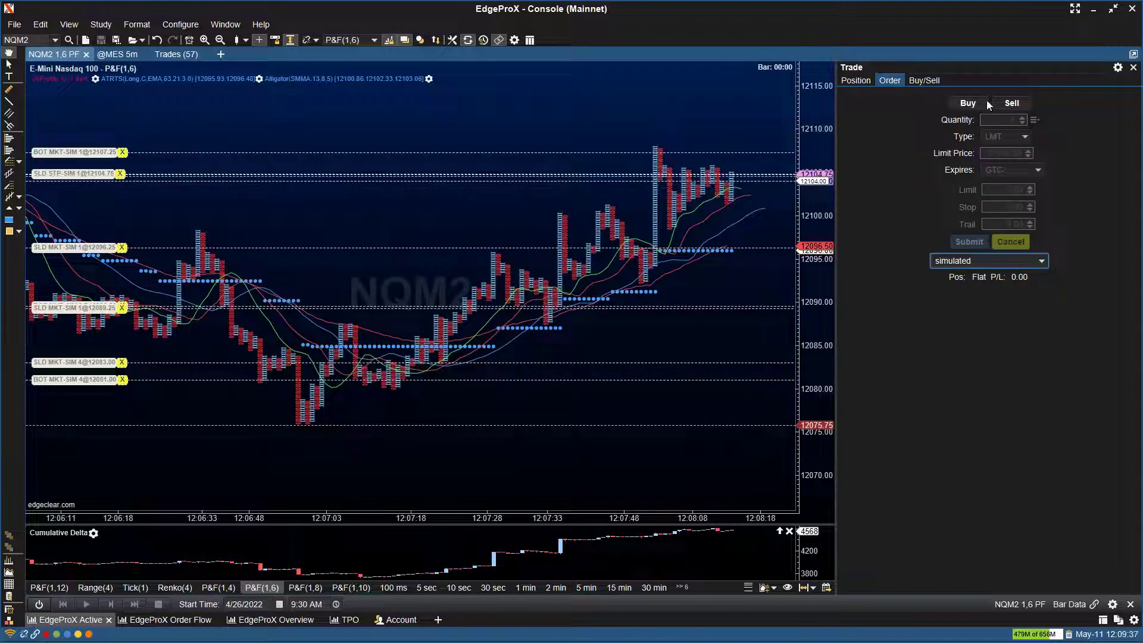
Switch the Trade panel to the Buy/Sell quick-trade view for NQM2.
{"action": "left_click", "coordinate": [926, 85]}
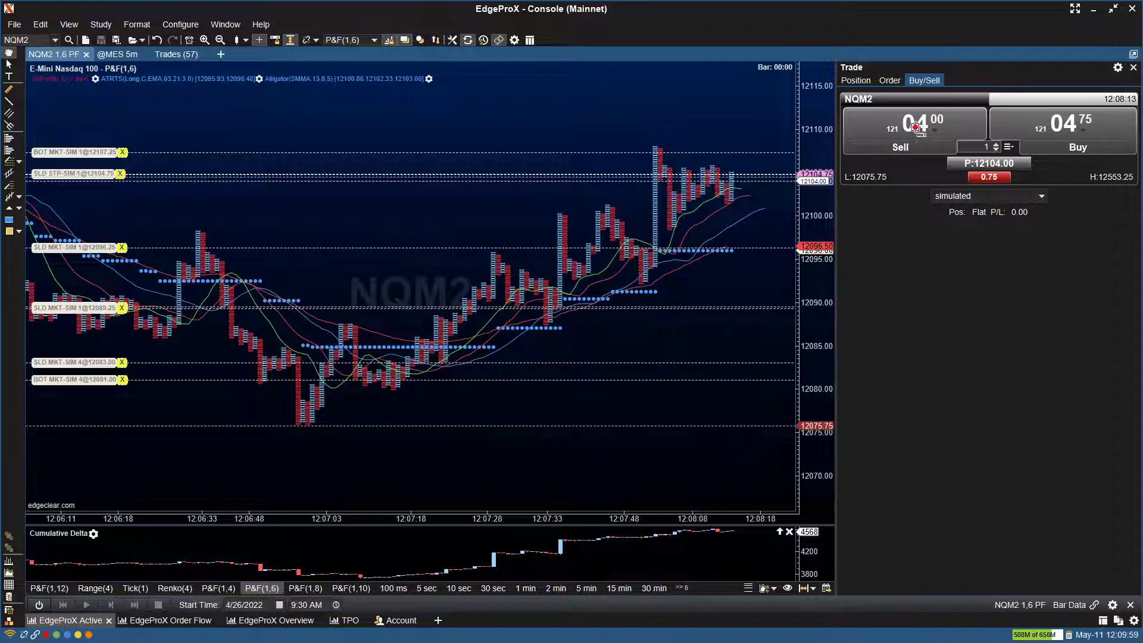
Disconnect from and reconnect to the data service via the File menu to reload the chart.
{"action": "left_click", "coordinate": [15, 24]}
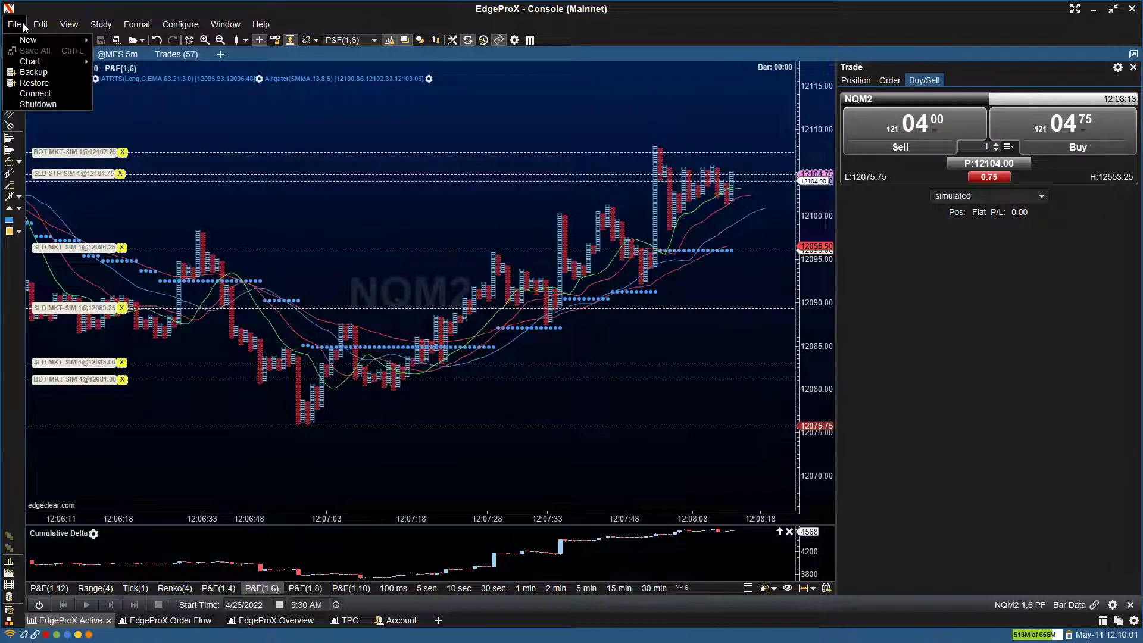
{"action": "left_click", "coordinate": [31, 81]}
{"action": "left_click", "coordinate": [14, 24]}
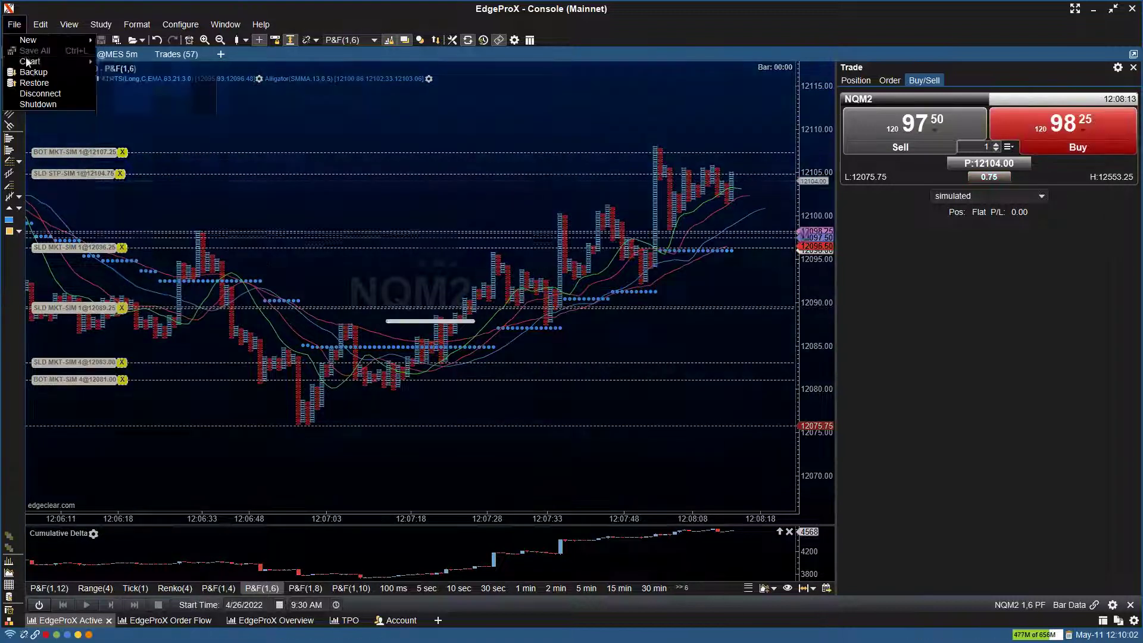
{"action": "left_click", "coordinate": [37, 88]}
{"action": "left_click", "coordinate": [14, 24]}
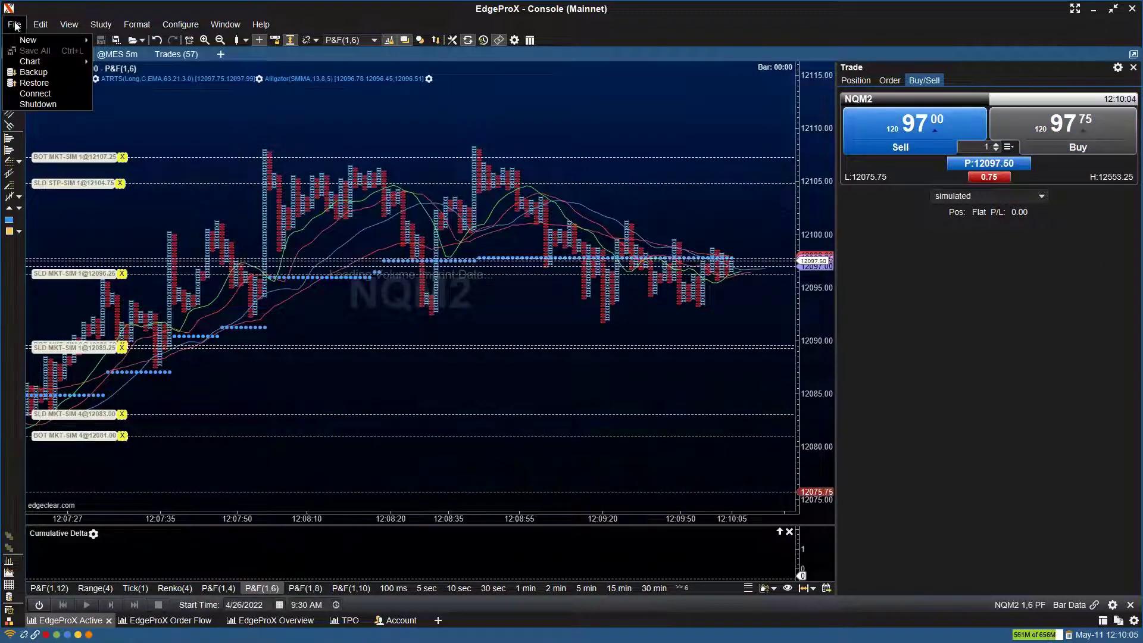
{"action": "left_click", "coordinate": [44, 94]}
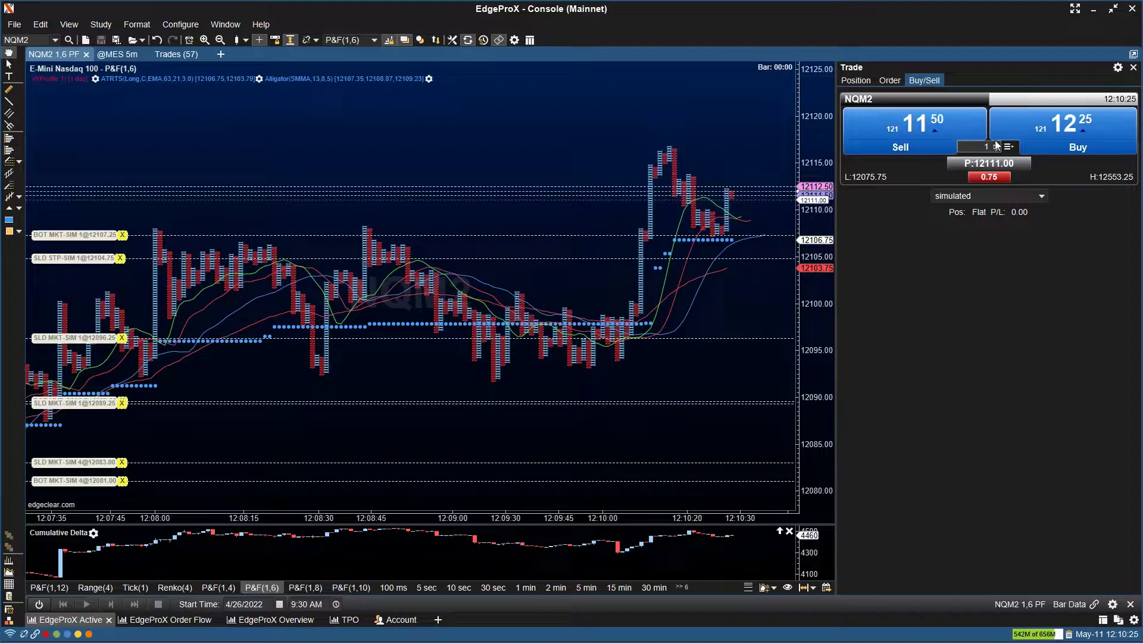
Raise the order quantity to 4, reset it to 1, and open Trade Panel Preferences.
{"action": "left_click", "coordinate": [996, 144]}
{"action": "left_click", "coordinate": [996, 147]}
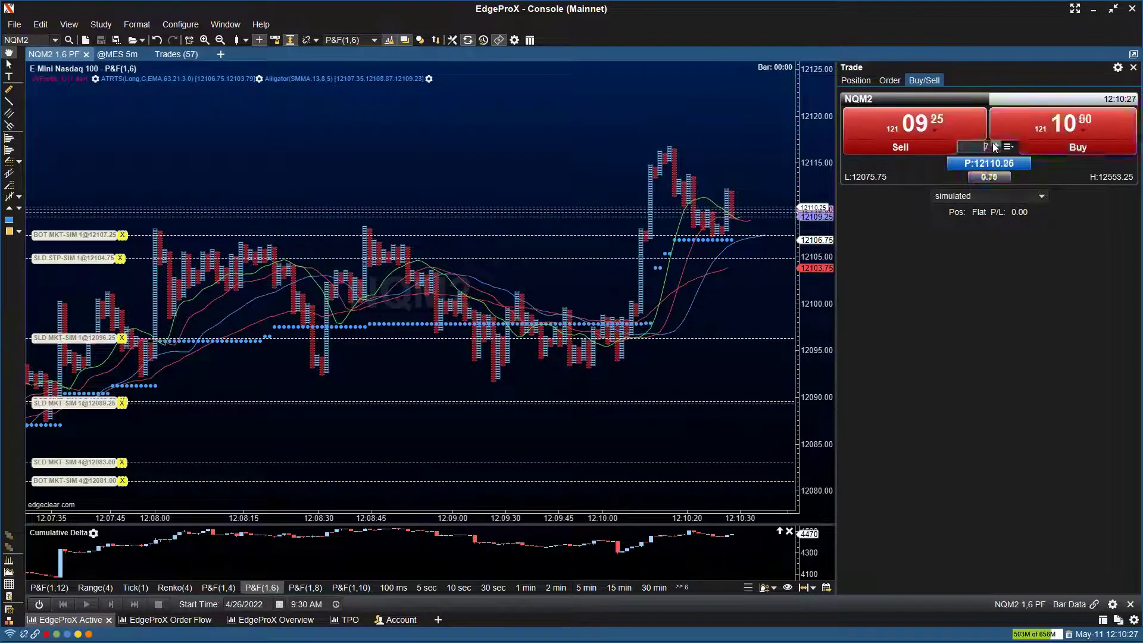
{"action": "left_click", "coordinate": [997, 147]}
{"action": "left_click", "coordinate": [998, 148]}
{"action": "left_click", "coordinate": [998, 149]}
{"action": "left_click", "coordinate": [997, 149]}
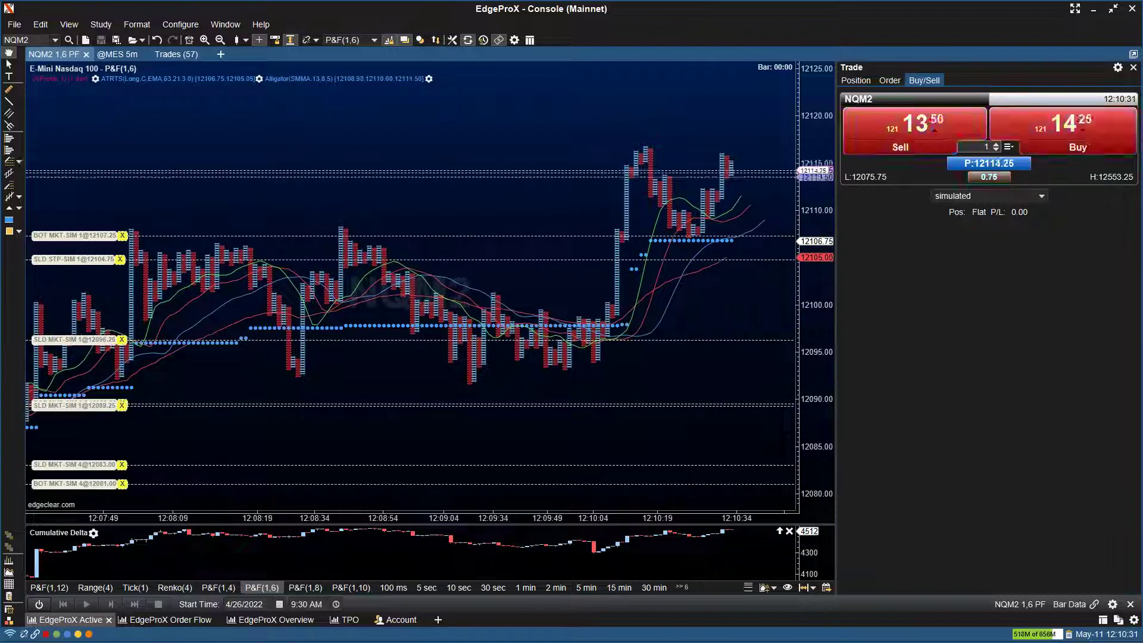
{"action": "left_click", "coordinate": [1118, 68]}
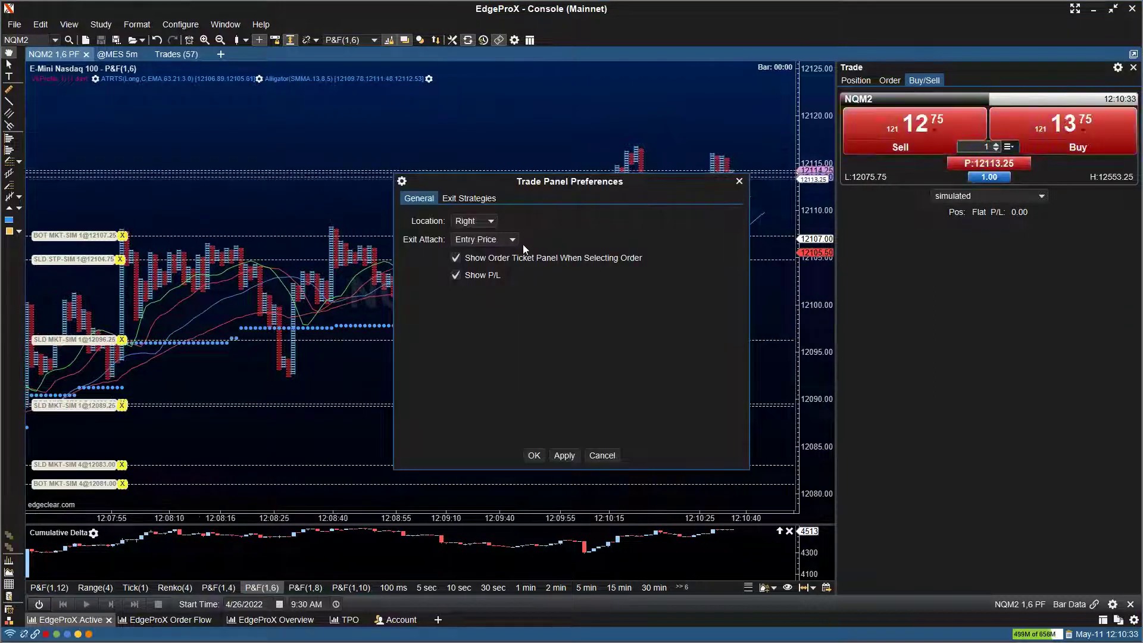
Set the Trade panel Location to Left and apply it.
{"action": "left_click", "coordinate": [486, 225]}
{"action": "left_click", "coordinate": [484, 224]}
{"action": "left_click", "coordinate": [476, 221]}
{"action": "left_click", "coordinate": [467, 237]}
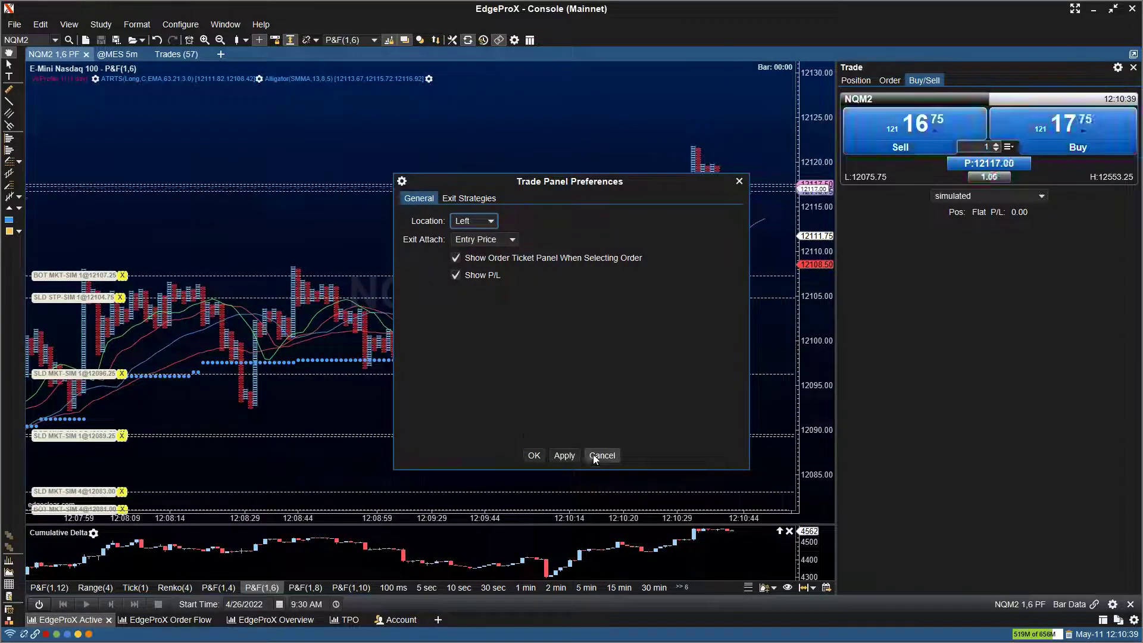
{"action": "left_click", "coordinate": [565, 456]}
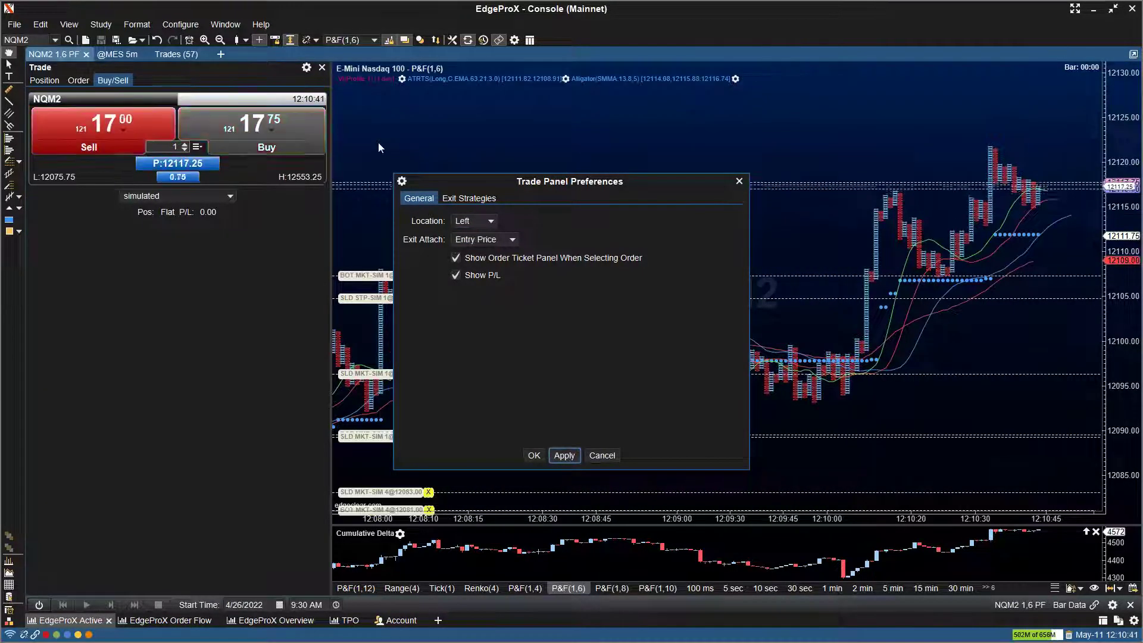
Dock the panel back on the Right, keep Entry Price exit attach, and show the Position view.
{"action": "left_click", "coordinate": [473, 221]}
{"action": "left_click", "coordinate": [463, 251]}
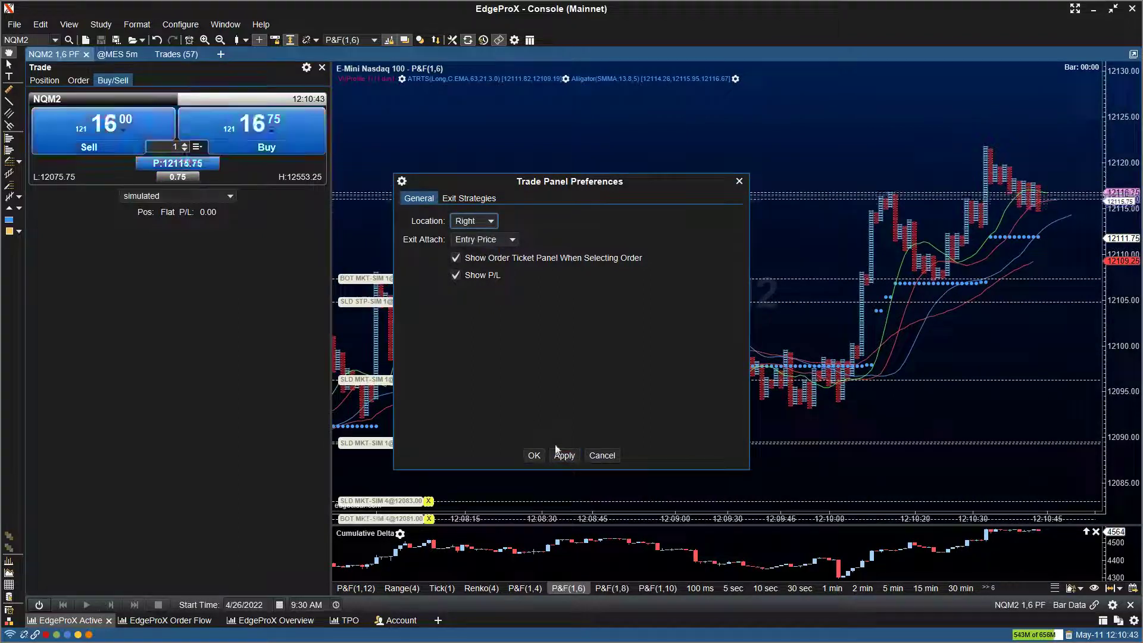
{"action": "left_click", "coordinate": [564, 456]}
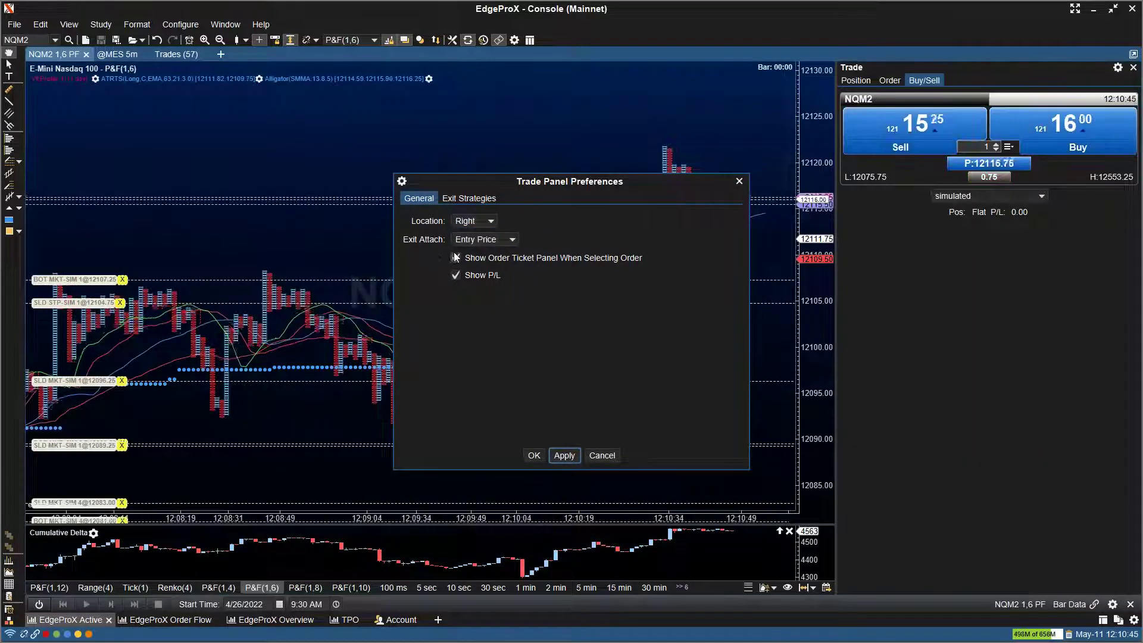
{"action": "left_click", "coordinate": [487, 240]}
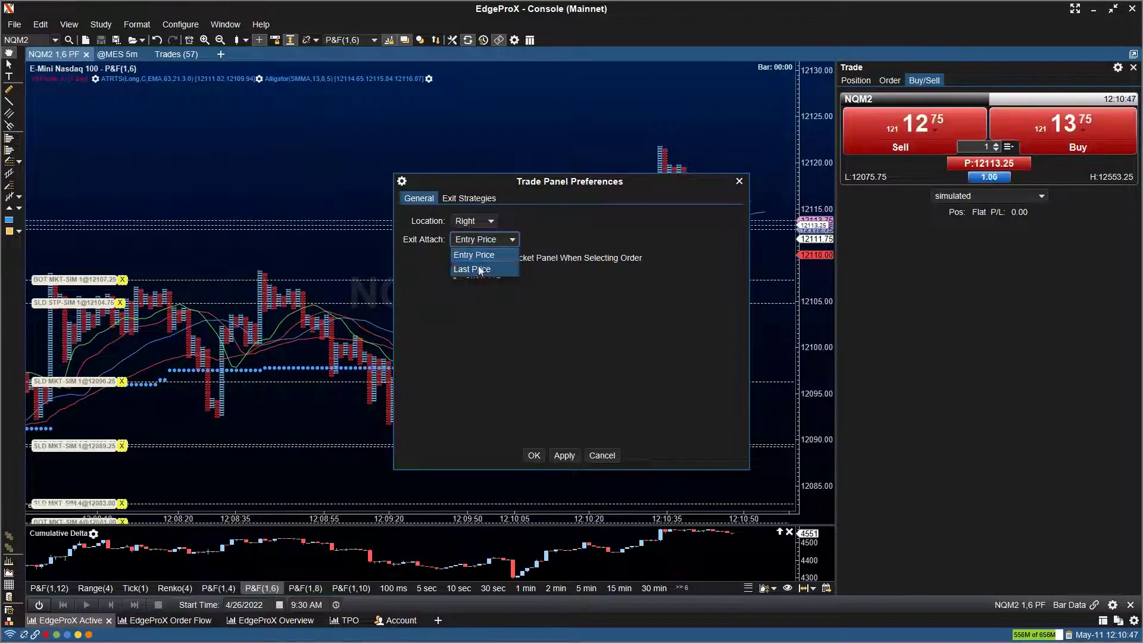
{"action": "left_click", "coordinate": [536, 234]}
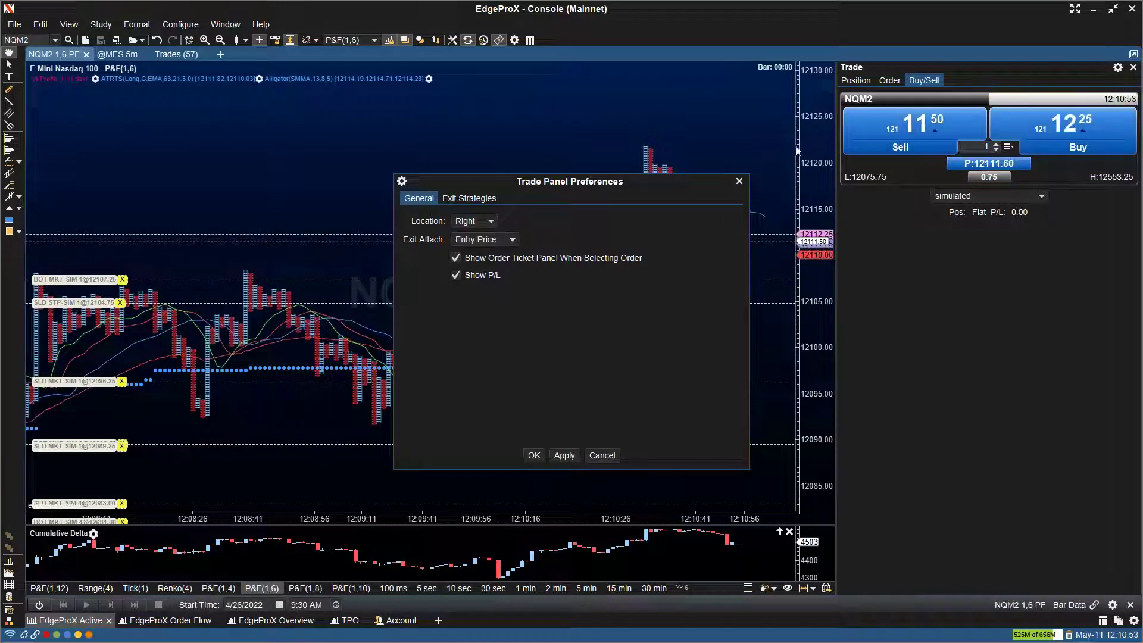
{"action": "left_click", "coordinate": [738, 180]}
{"action": "left_click", "coordinate": [860, 80]}
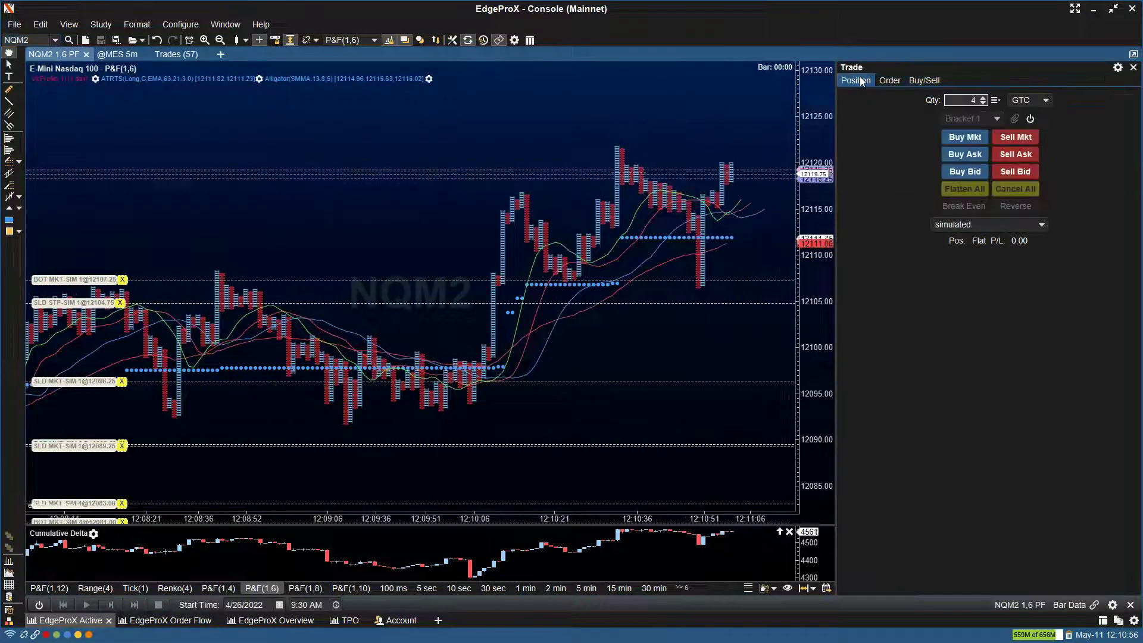
Turn on Bracket 1, reopen preferences keeping Entry Price exit attach, and list the Exit Strategies.
{"action": "left_click", "coordinate": [1014, 119]}
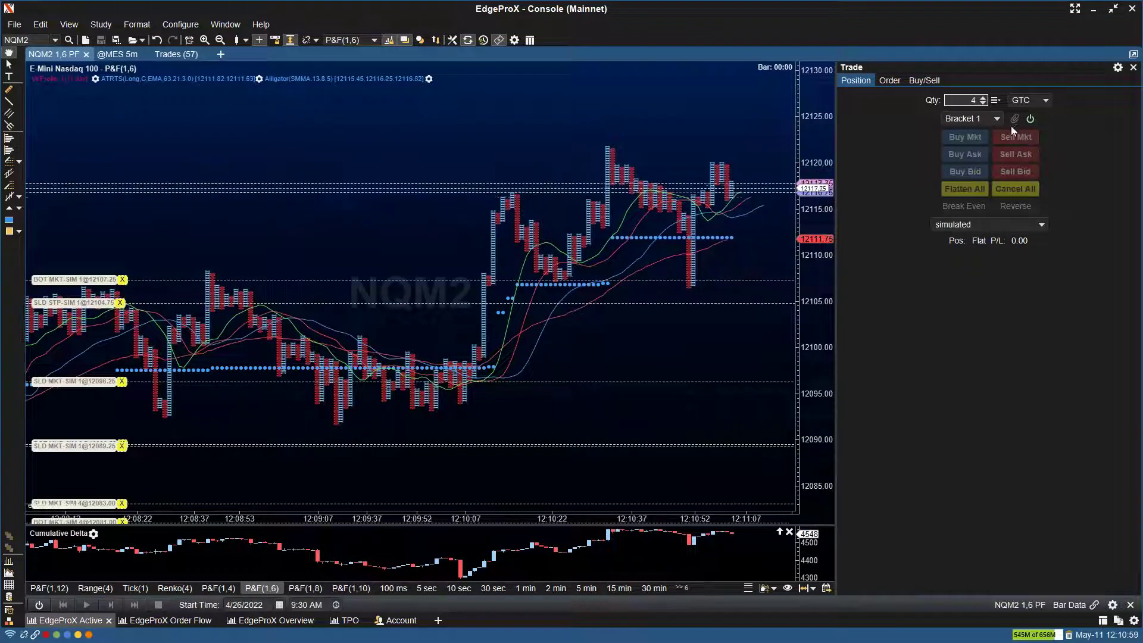
{"action": "left_click", "coordinate": [1117, 67]}
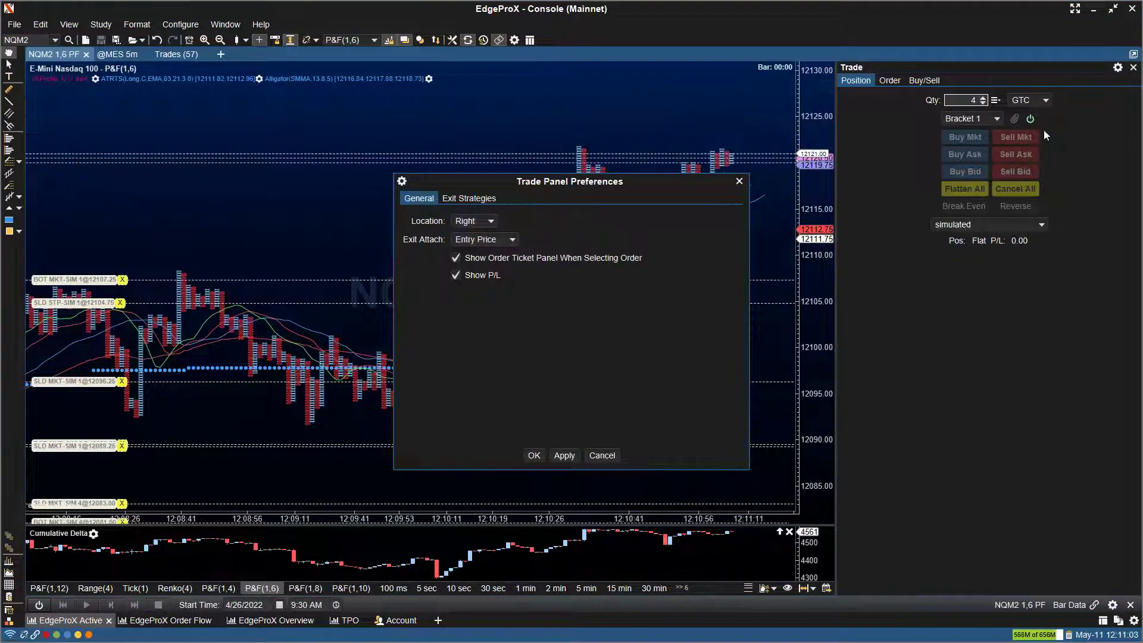
{"action": "left_click", "coordinate": [485, 238]}
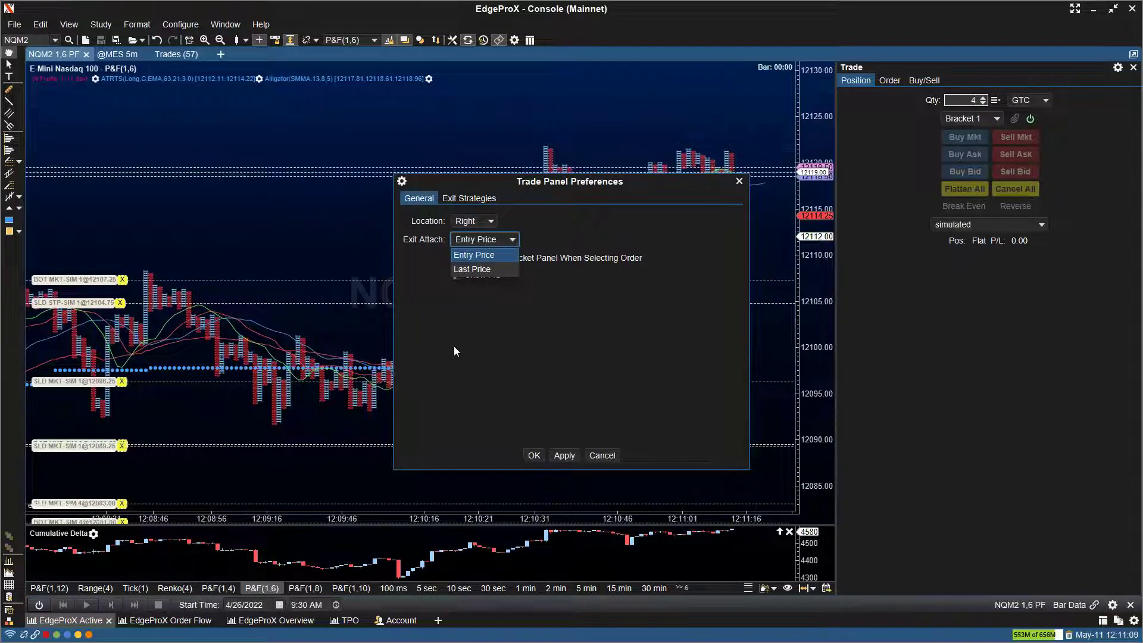
{"action": "left_click", "coordinate": [463, 256]}
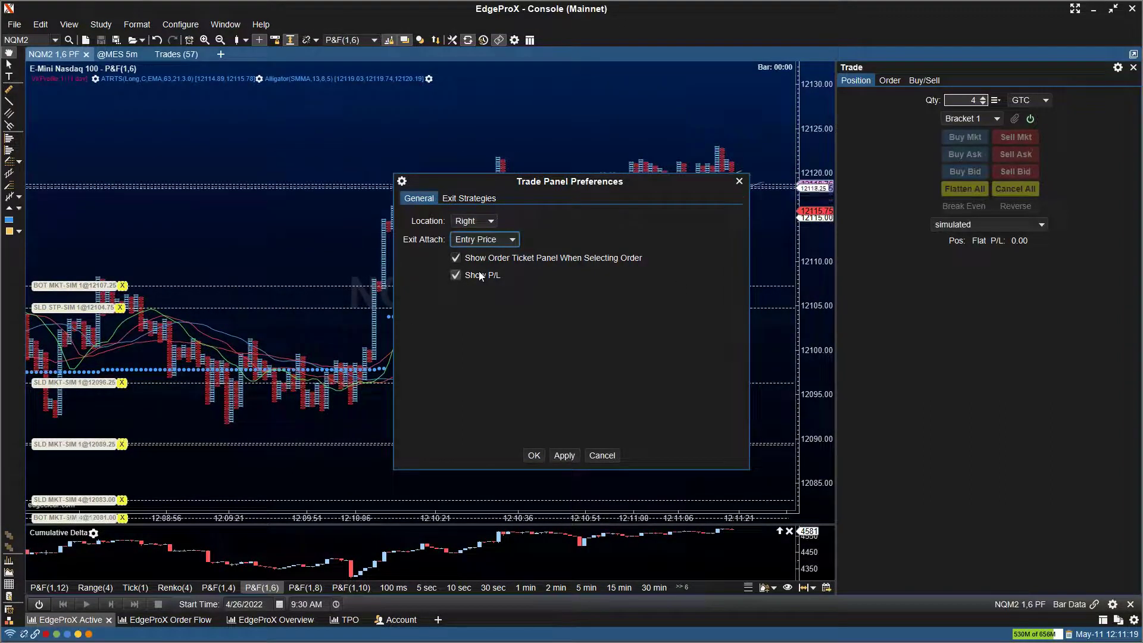
{"action": "left_click", "coordinate": [453, 198]}
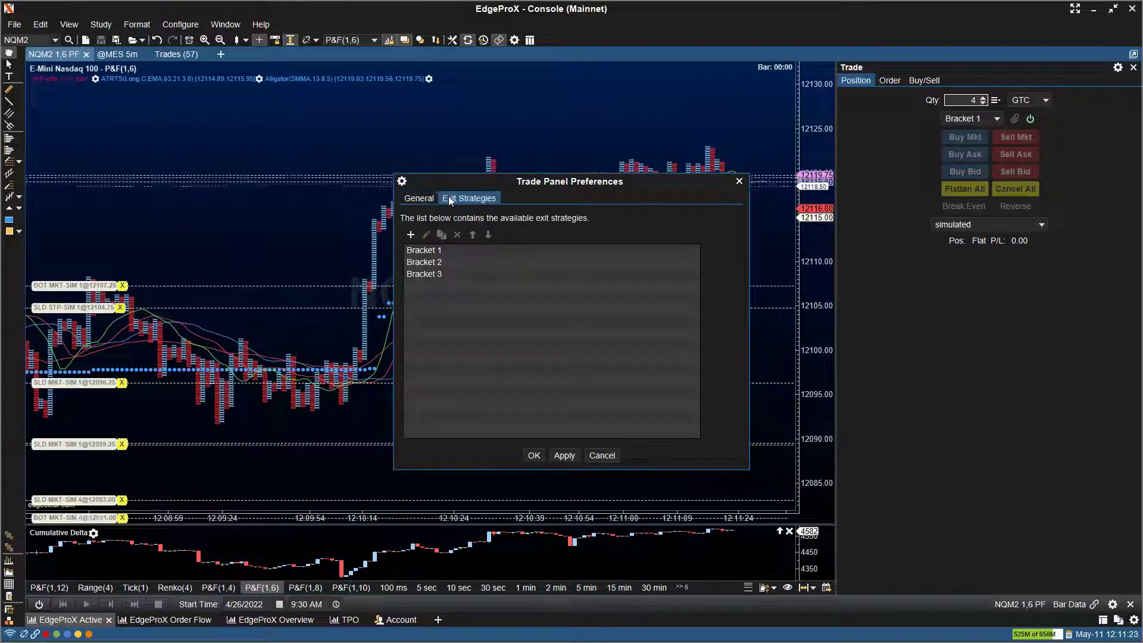